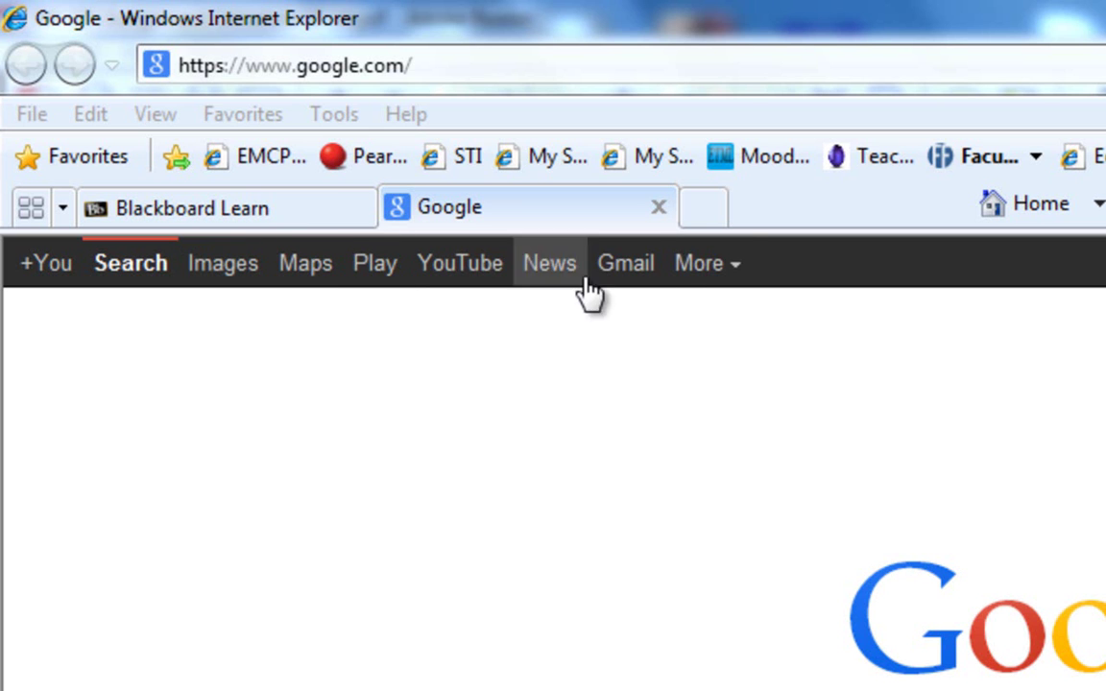
# After viewing the Google services list, sign in to Google with the account password.
pyautogui.click(714, 281)
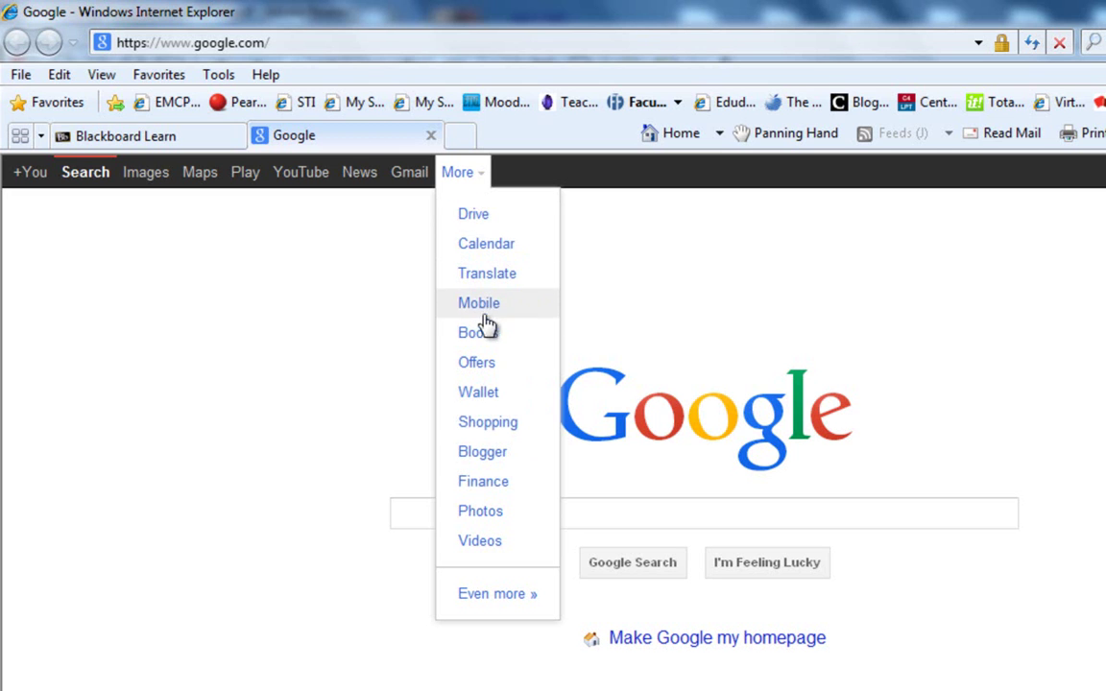
pyautogui.click(354, 244)
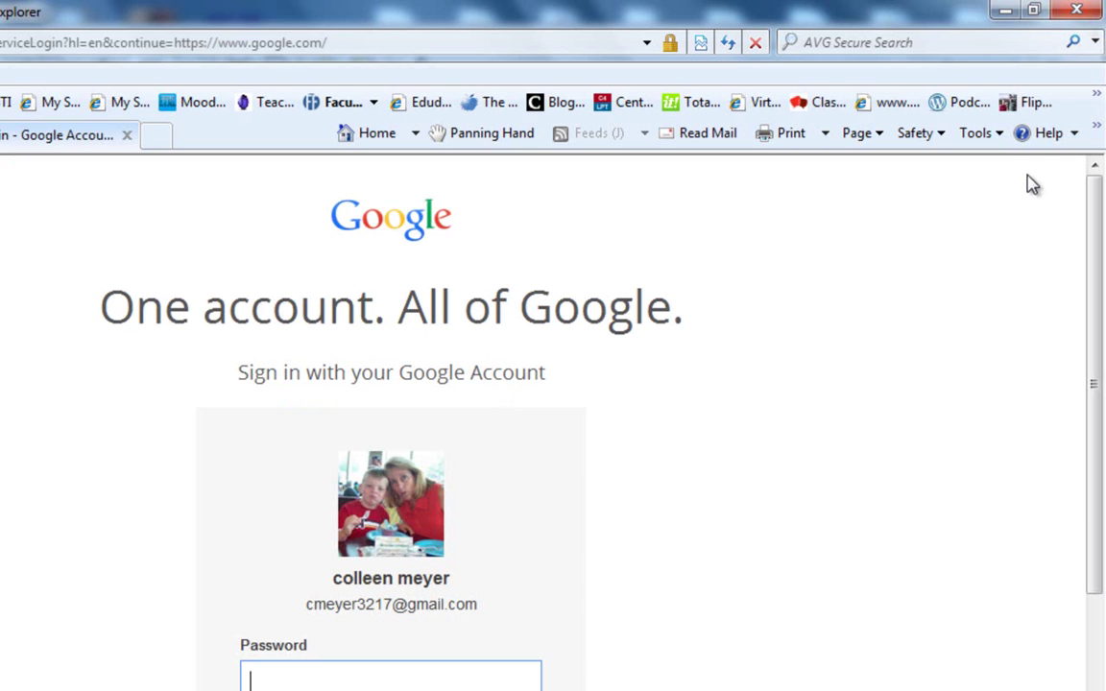
pyautogui.scroll(-2, 867, 349)
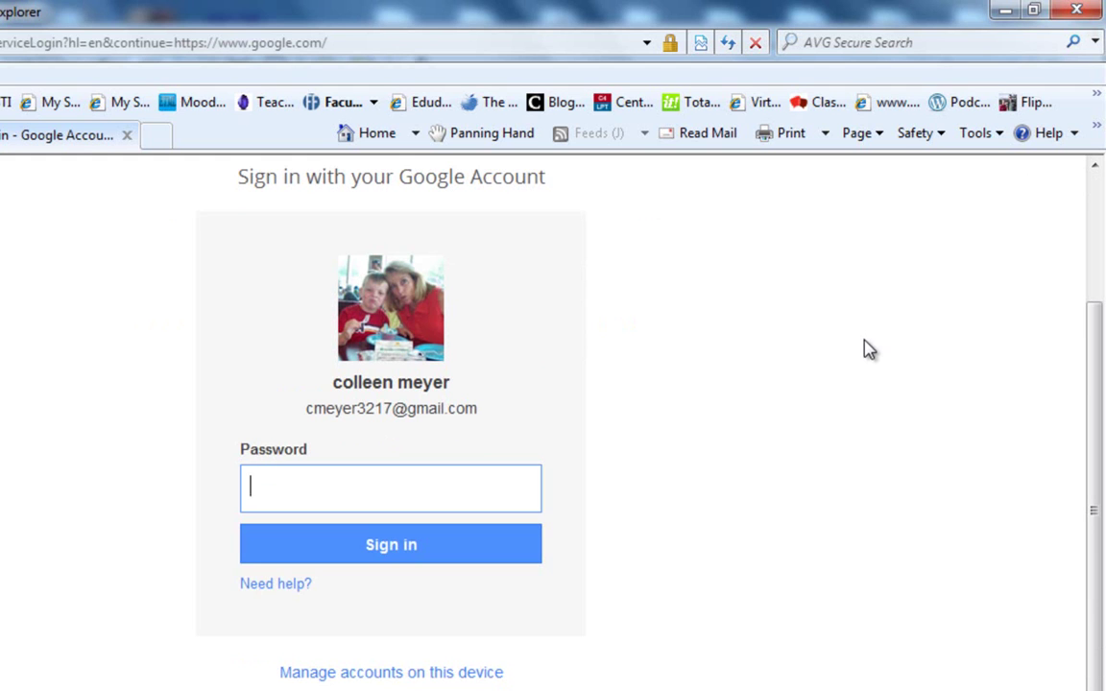
pyautogui.scroll(1, 867, 350)
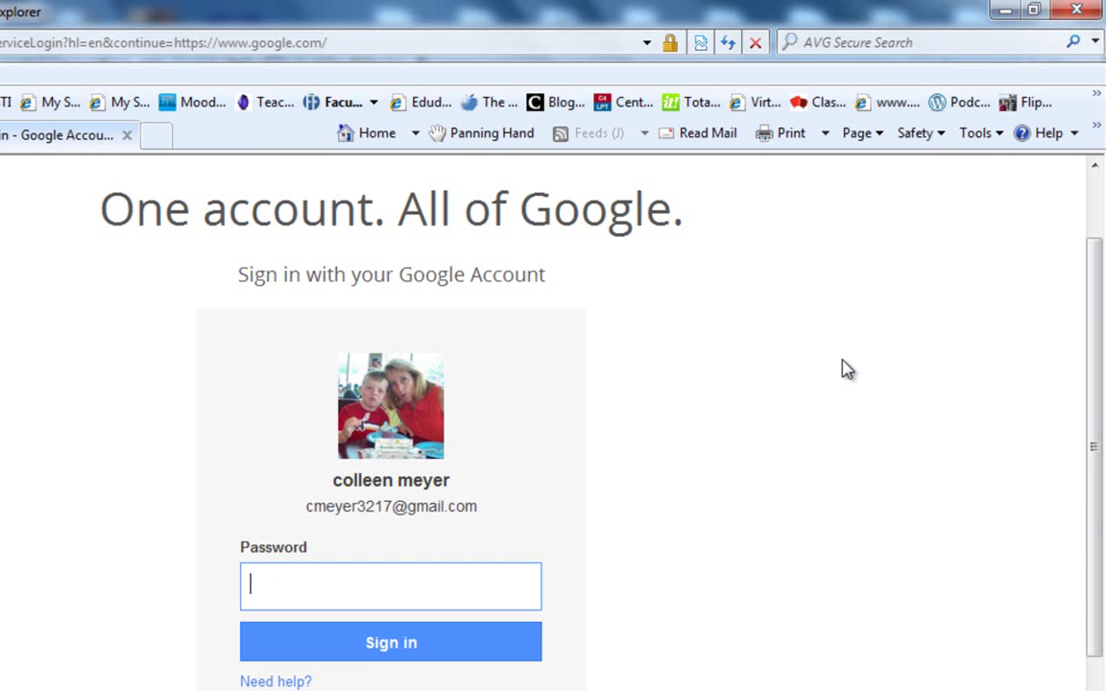
pyautogui.write('•••••••••')
pyautogui.press('Return')
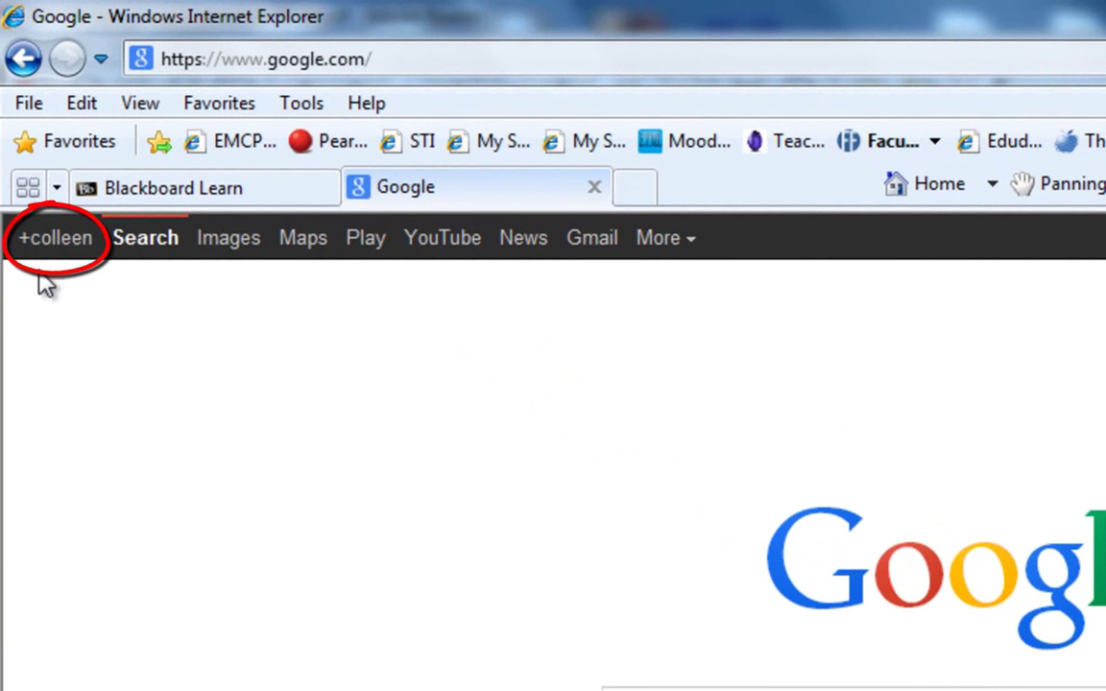
# Open Google+ from the signed-in user's profile link in the Google bar.
pyautogui.click(64, 252)
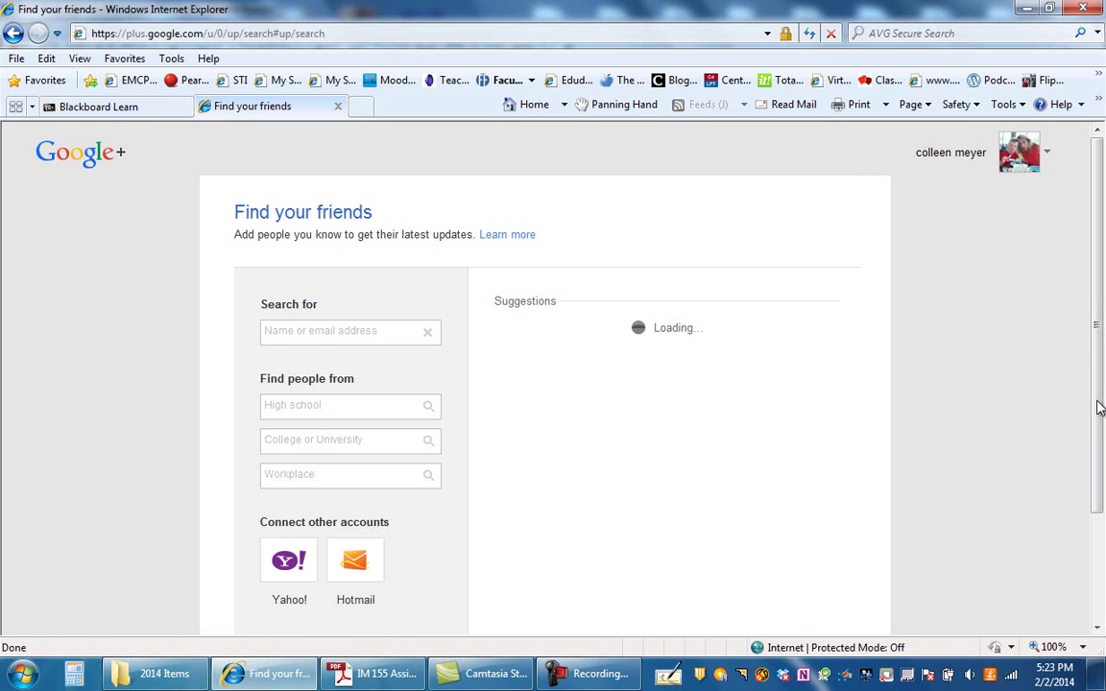
pyautogui.moveTo(1100, 408); pyautogui.dragTo(1094, 494)
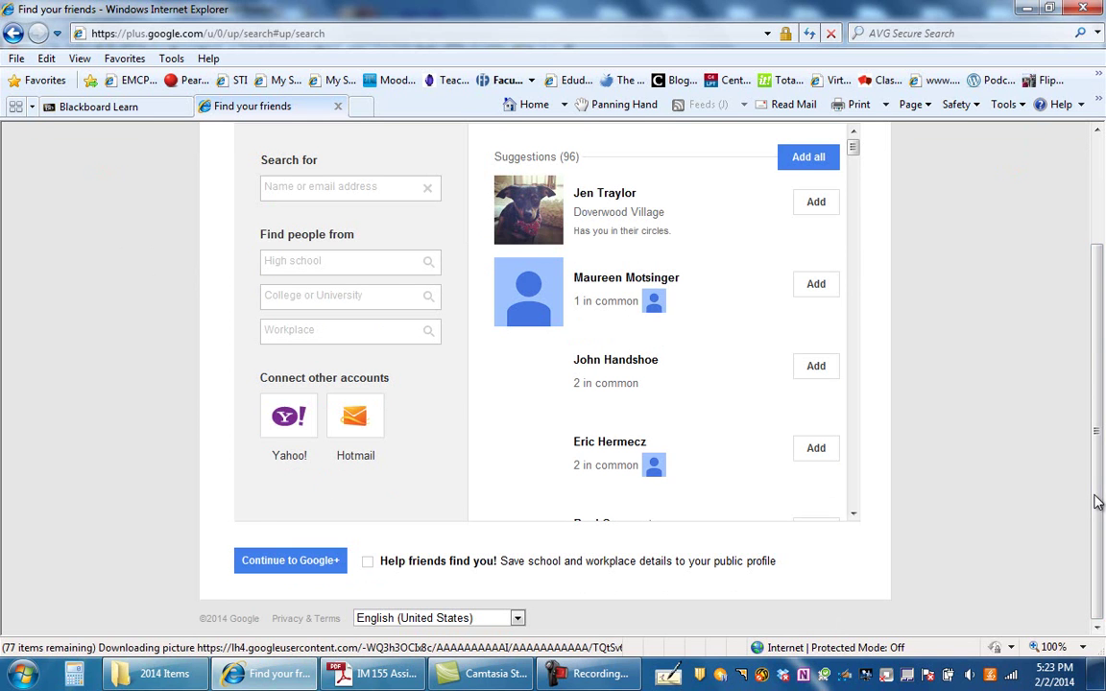
pyautogui.scroll(2, 1093, 446)
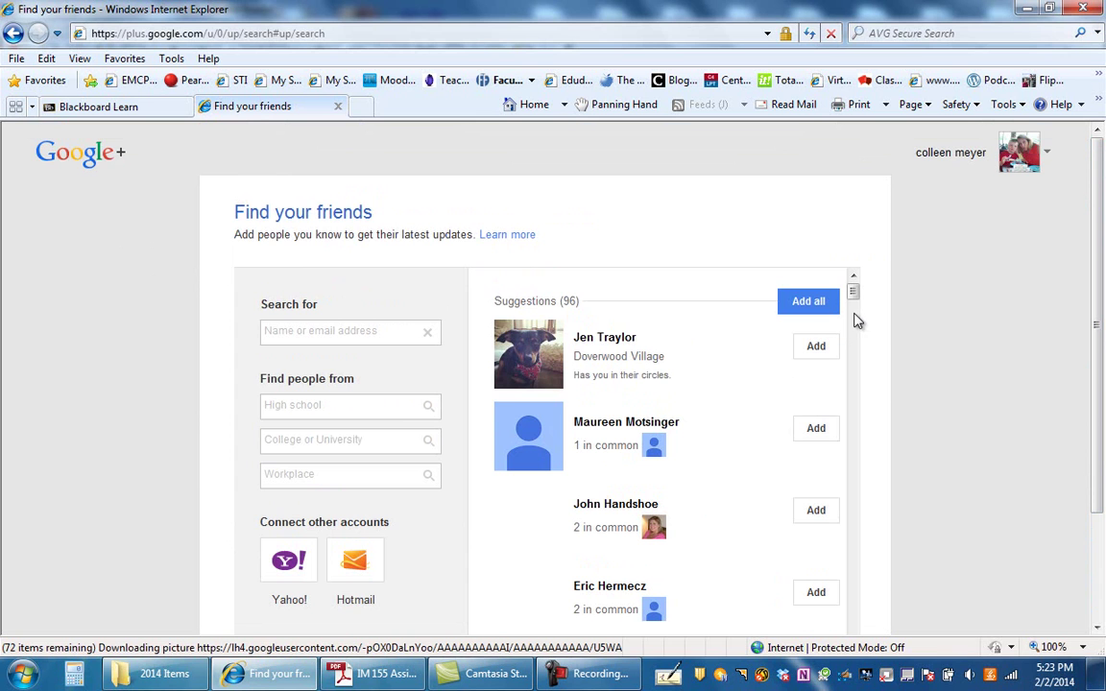
pyautogui.moveTo(853, 293); pyautogui.dragTo(863, 375)
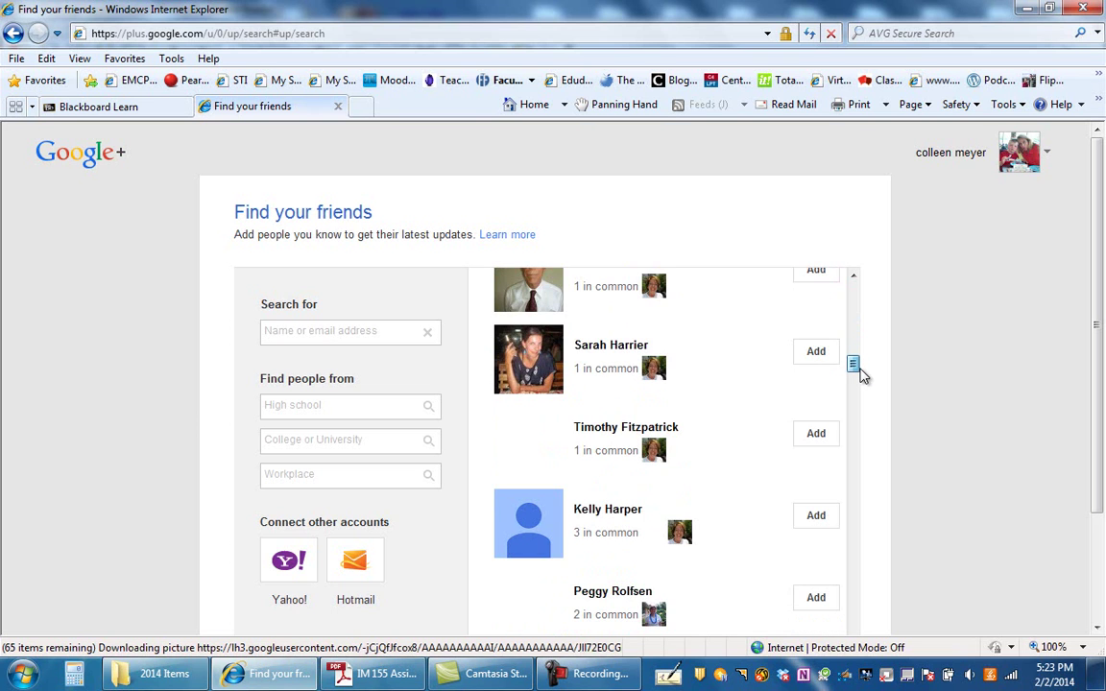
pyautogui.moveTo(861, 377); pyautogui.dragTo(858, 384)
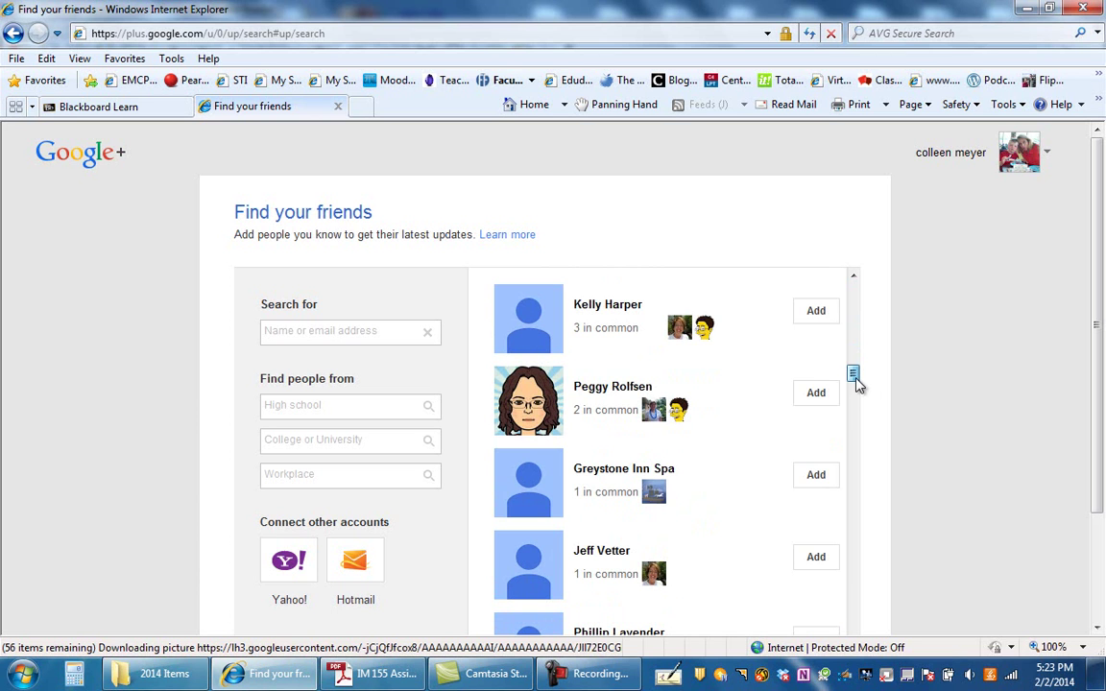
pyautogui.moveTo(858, 384); pyautogui.dragTo(854, 436)
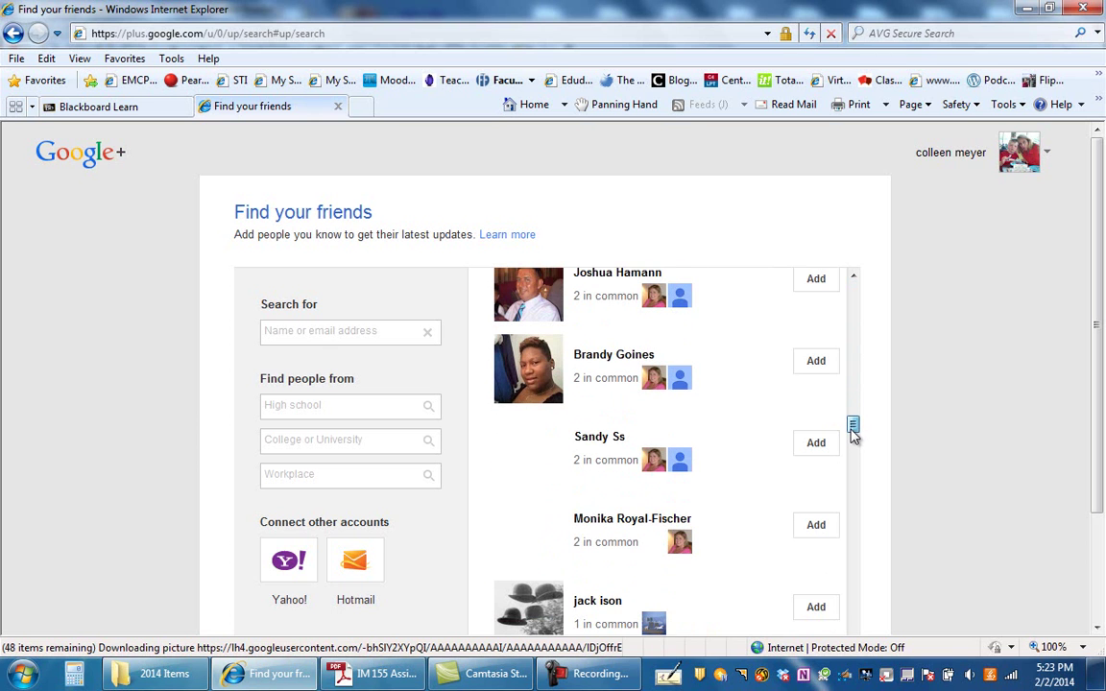
pyautogui.moveTo(853, 434); pyautogui.dragTo(850, 279)
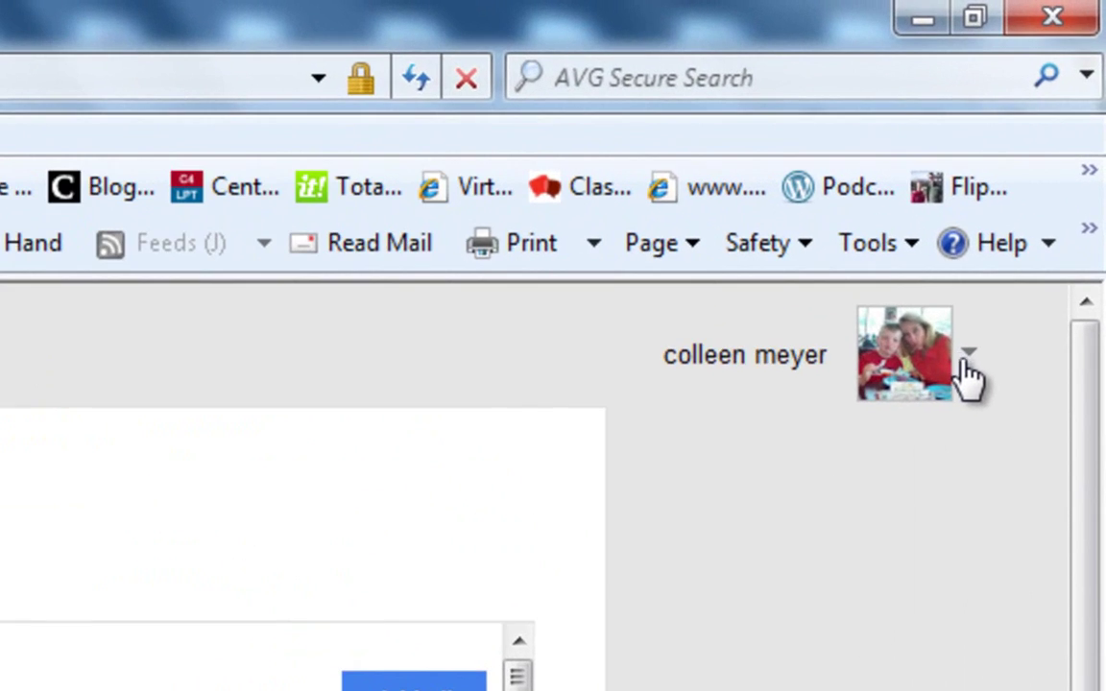
pyautogui.click(961, 360)
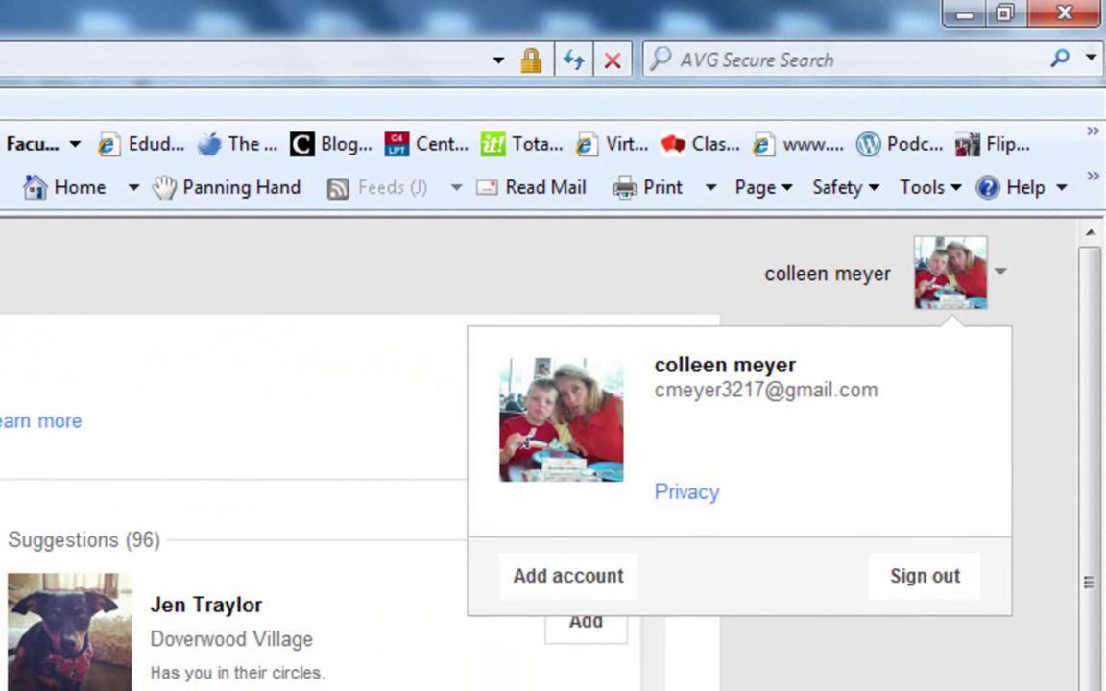
pyautogui.click(865, 689)
pyautogui.scroll(-3, 869, 688)
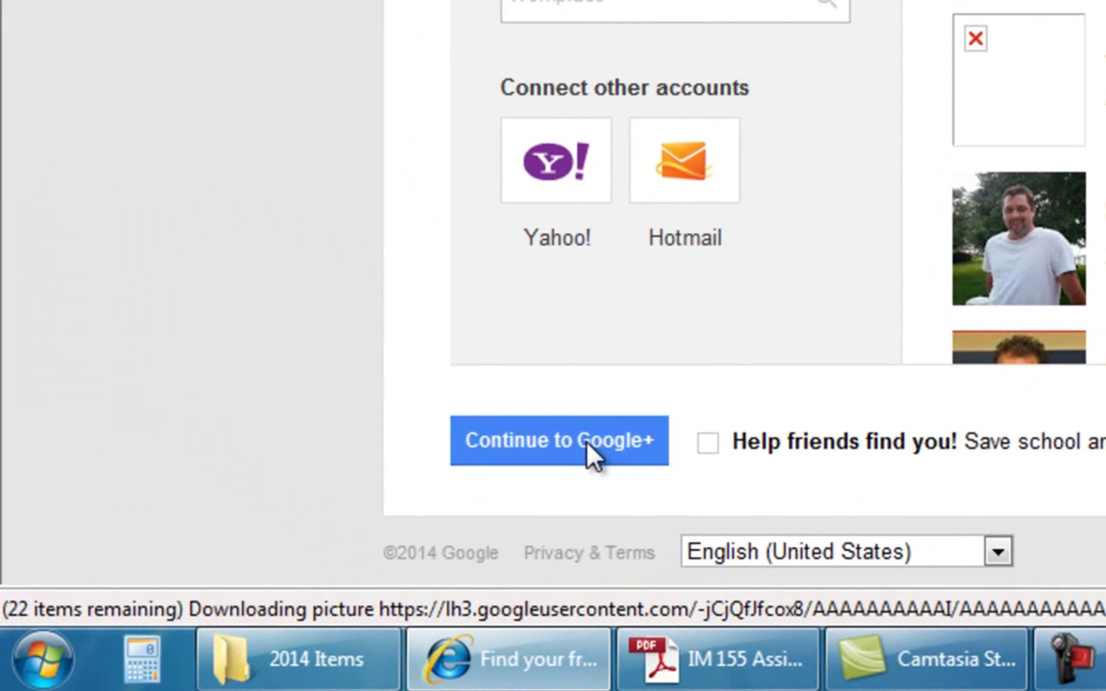
# Skip the Find your friends suggestions and continue to the Google+ home stream.
pyautogui.click(589, 450)
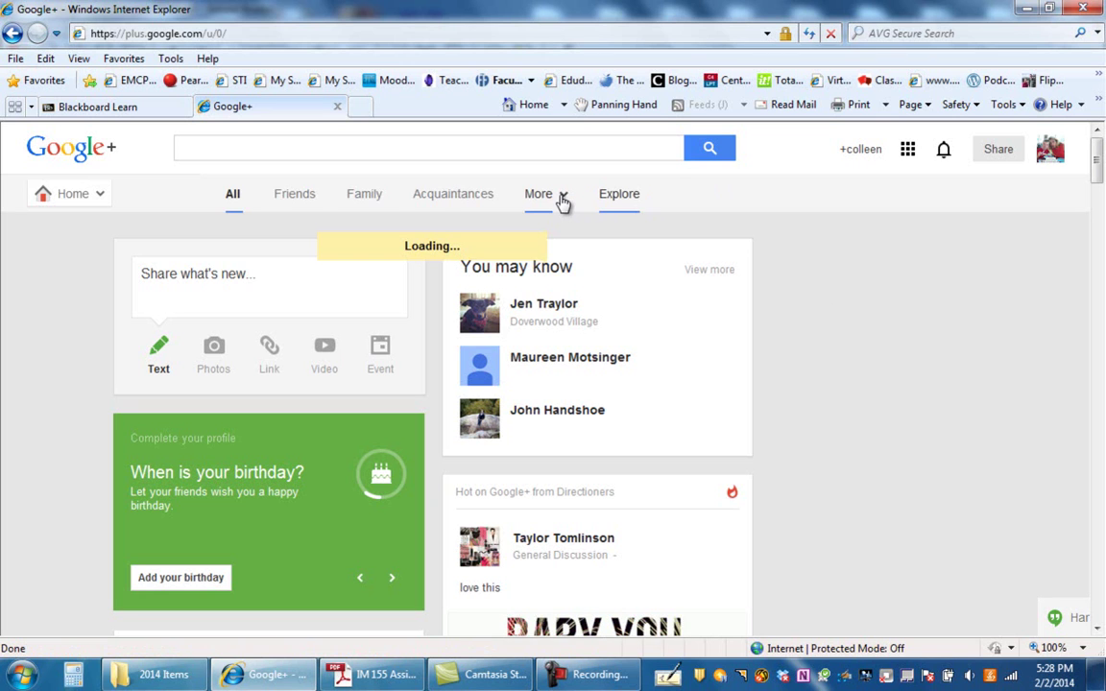
# From Google+, open the Google Products page listing Web Search, Toolbar, Chrome and more.
pyautogui.click(563, 198)
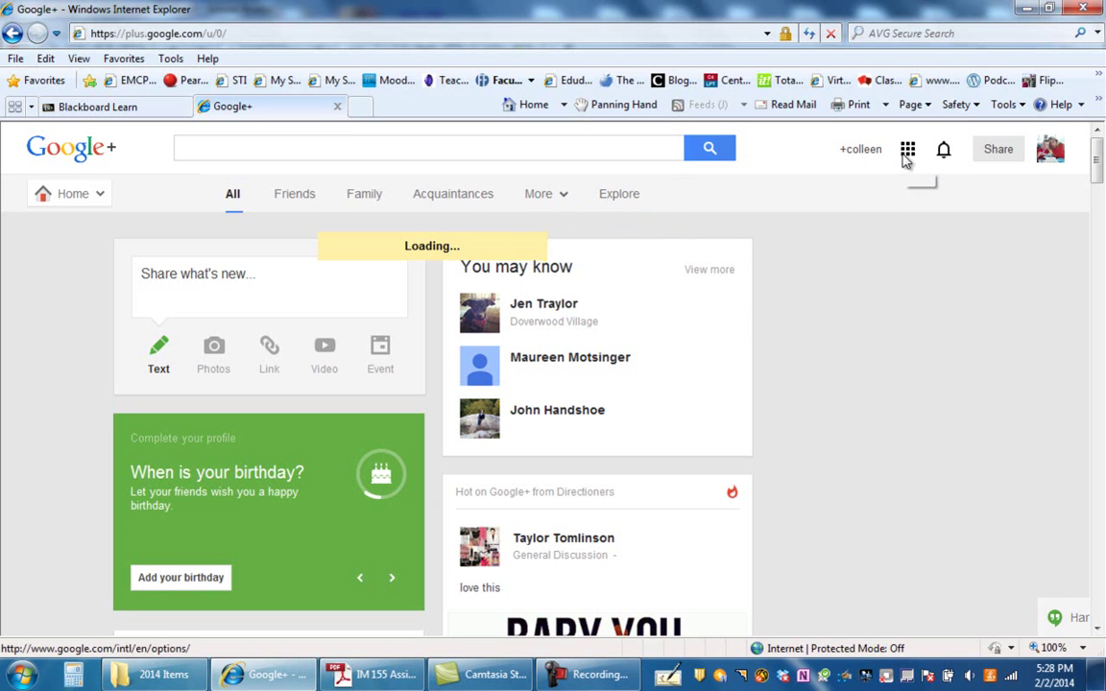
pyautogui.click(909, 160)
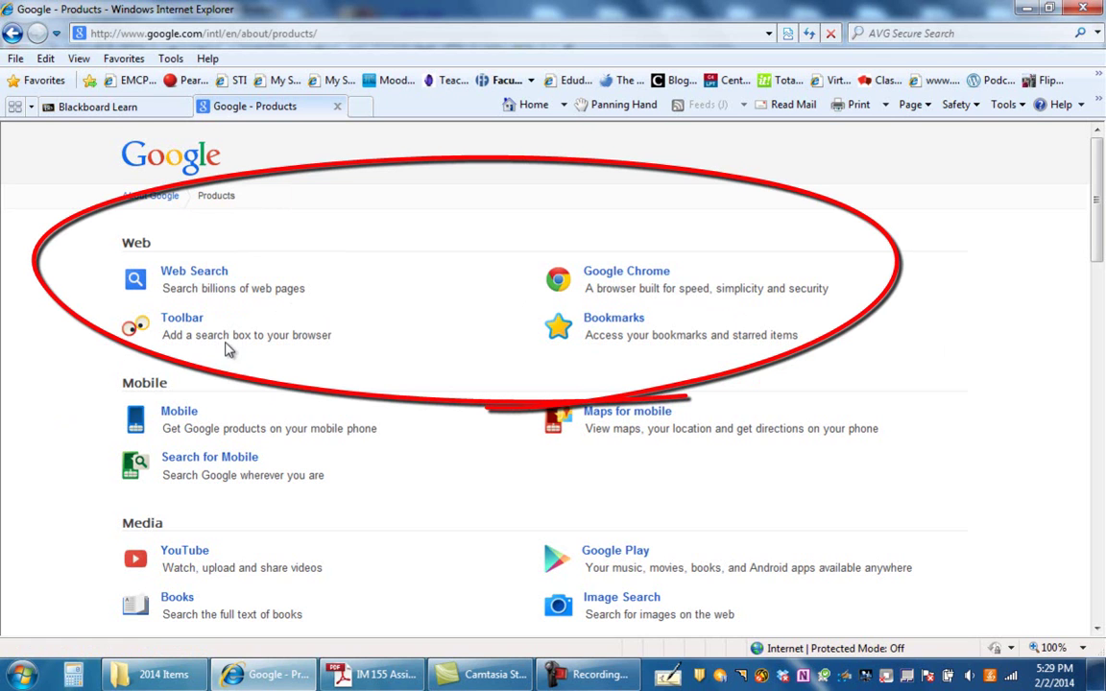
# Dismiss the colour scheme notice and scroll the products list down to Specialized Search and Home & Office.
pyautogui.scroll(-1, 50, 396)
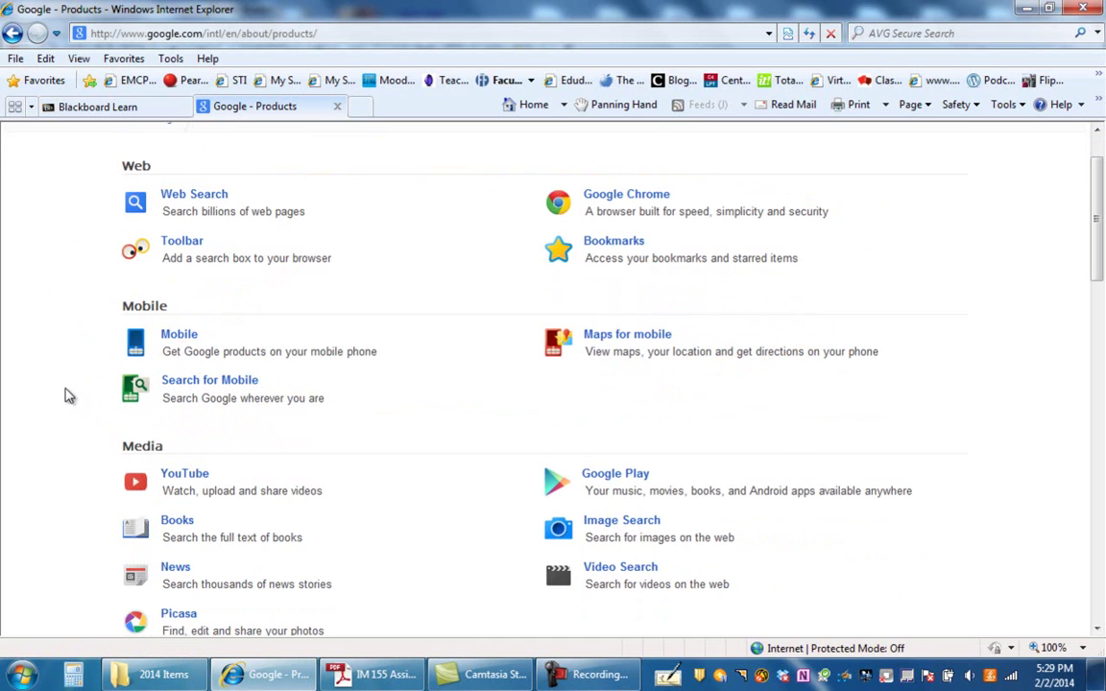
pyautogui.click(773, 154)
pyautogui.scroll(-3, 41, 426)
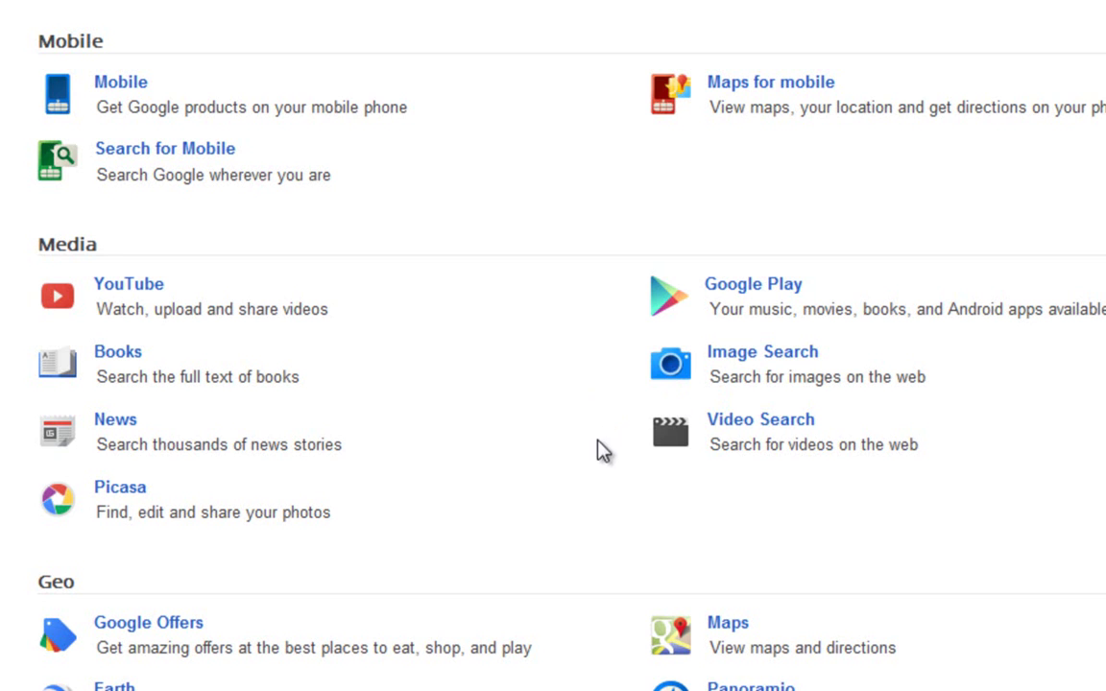
pyautogui.scroll(-2, 521, 478)
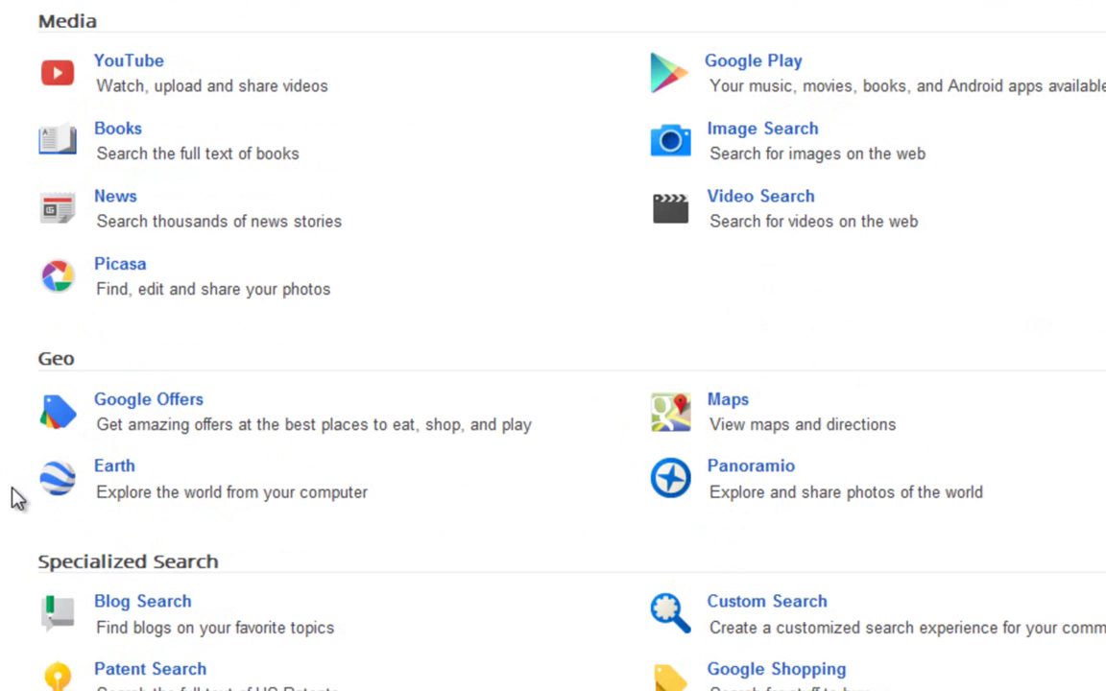
pyautogui.scroll(-3, 12, 494)
pyautogui.scroll(-1, 553, 346)
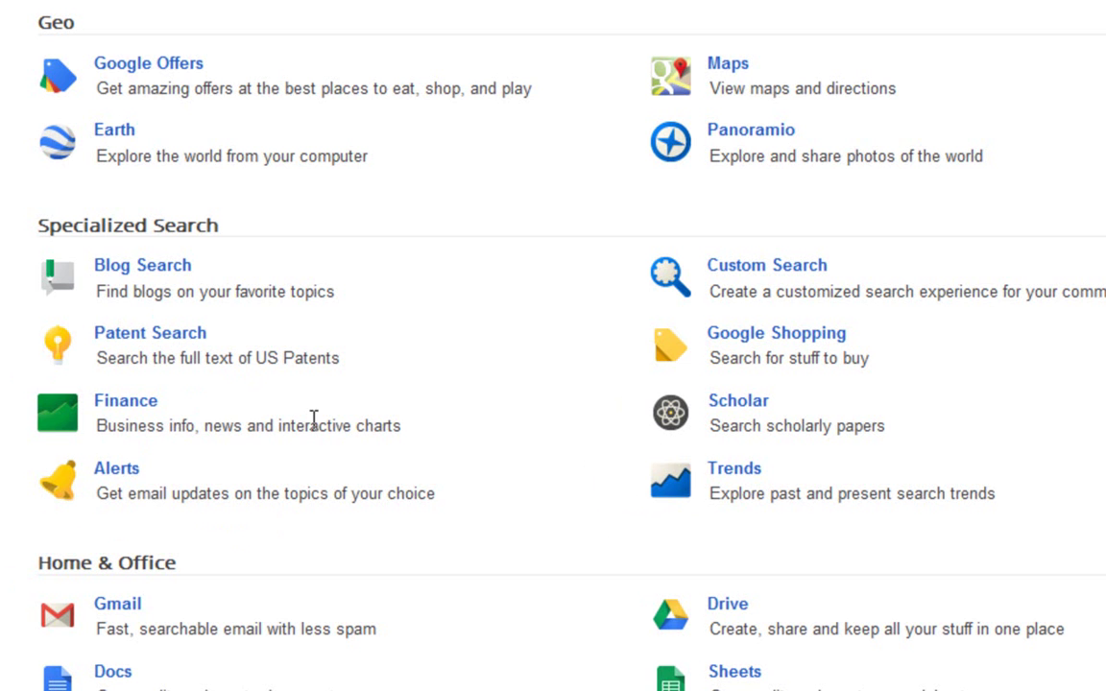
pyautogui.scroll(-2, 278, 368)
# Close the colour-scheme prompt and scroll to the Social (Google+, Blogger, Groups) and Innovation products.
pyautogui.scroll(-1, 553, 345)
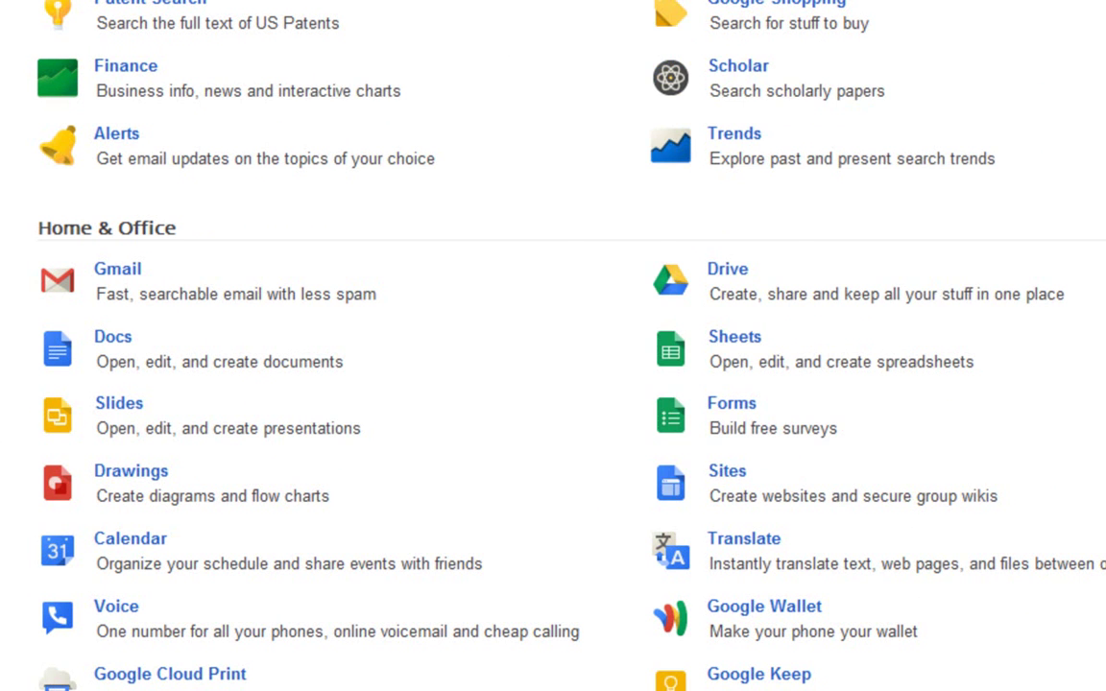
pyautogui.click(960, 42)
pyautogui.scroll(-1, 1097, 393)
pyautogui.scroll(-2, 1100, 399)
pyautogui.scroll(-1, 1100, 406)
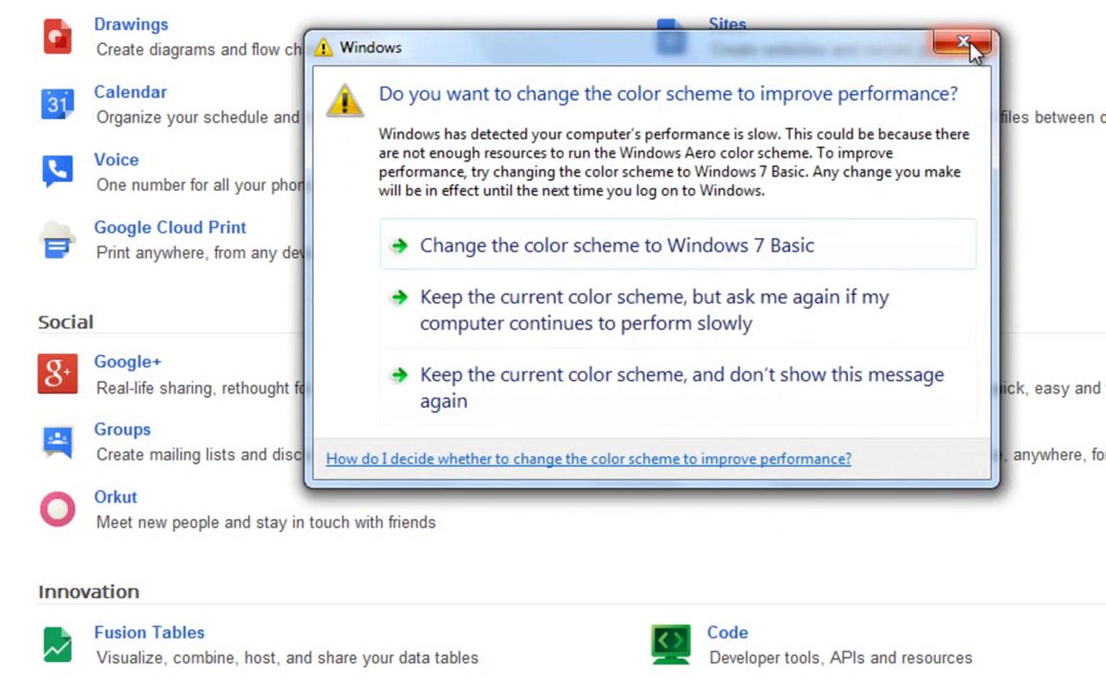
# Close the colour-scheme prompt, scroll back up to Home & Office, and open Calendar.
pyautogui.click(965, 44)
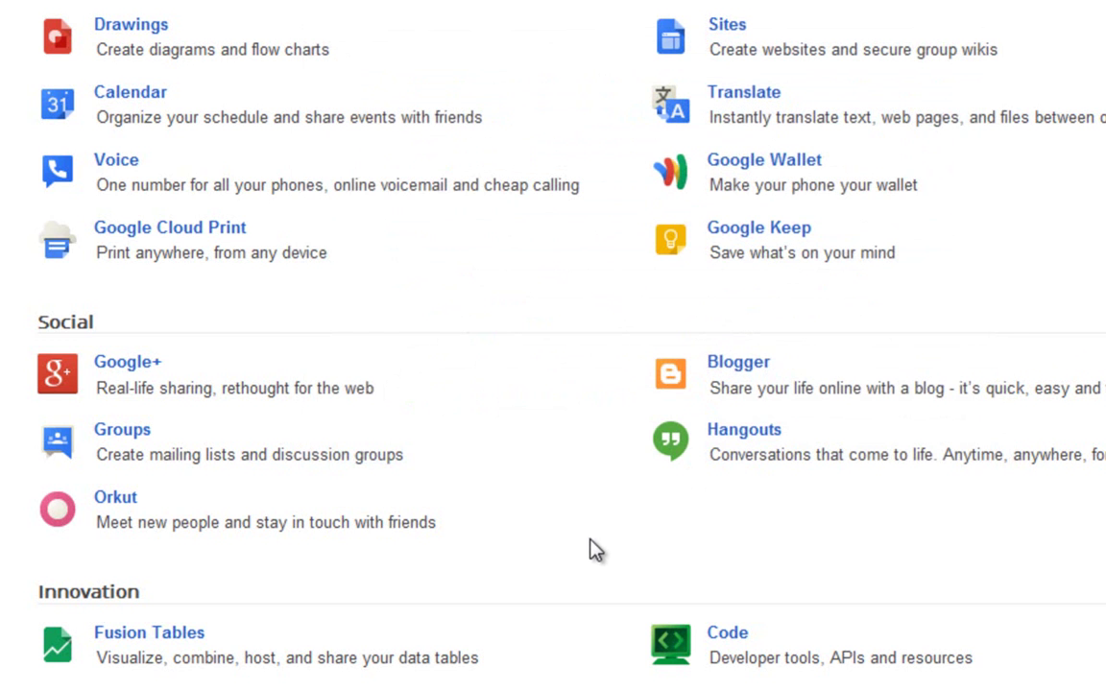
pyautogui.scroll(-2, 596, 550)
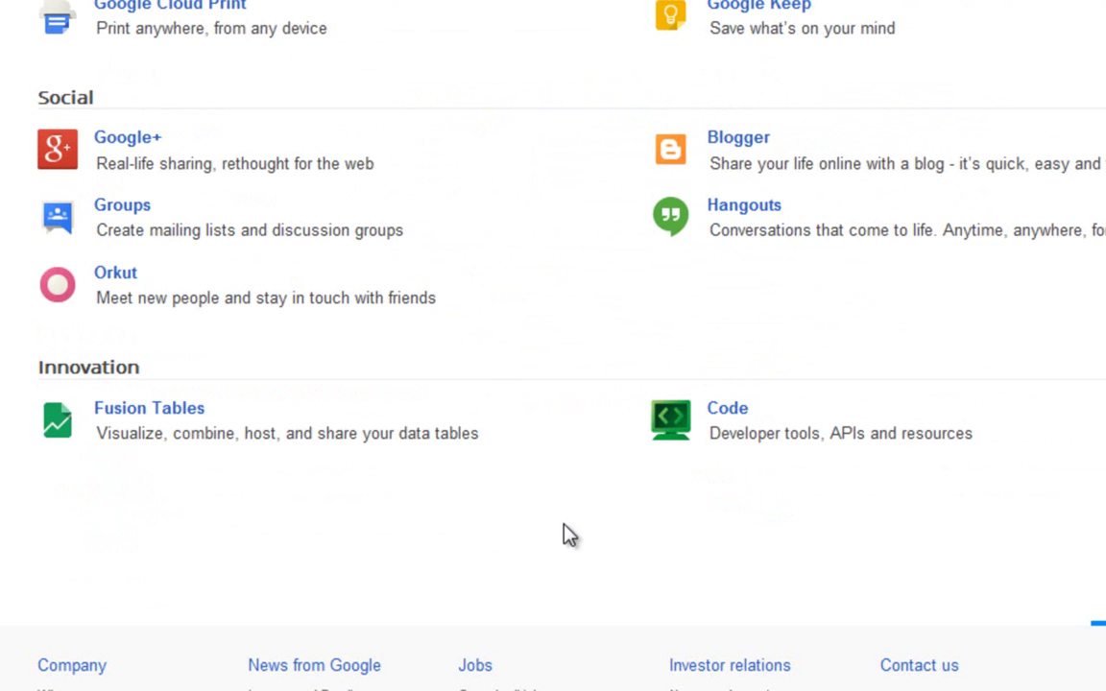
pyautogui.scroll(3, 571, 535)
pyautogui.scroll(1, 570, 535)
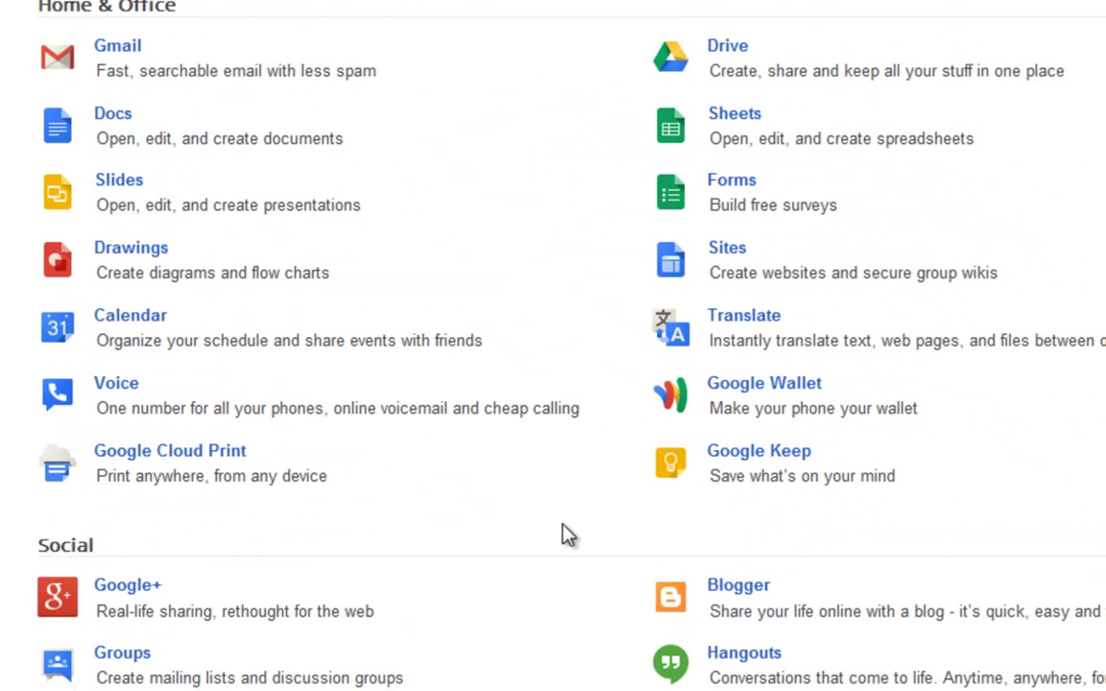
pyautogui.click(135, 317)
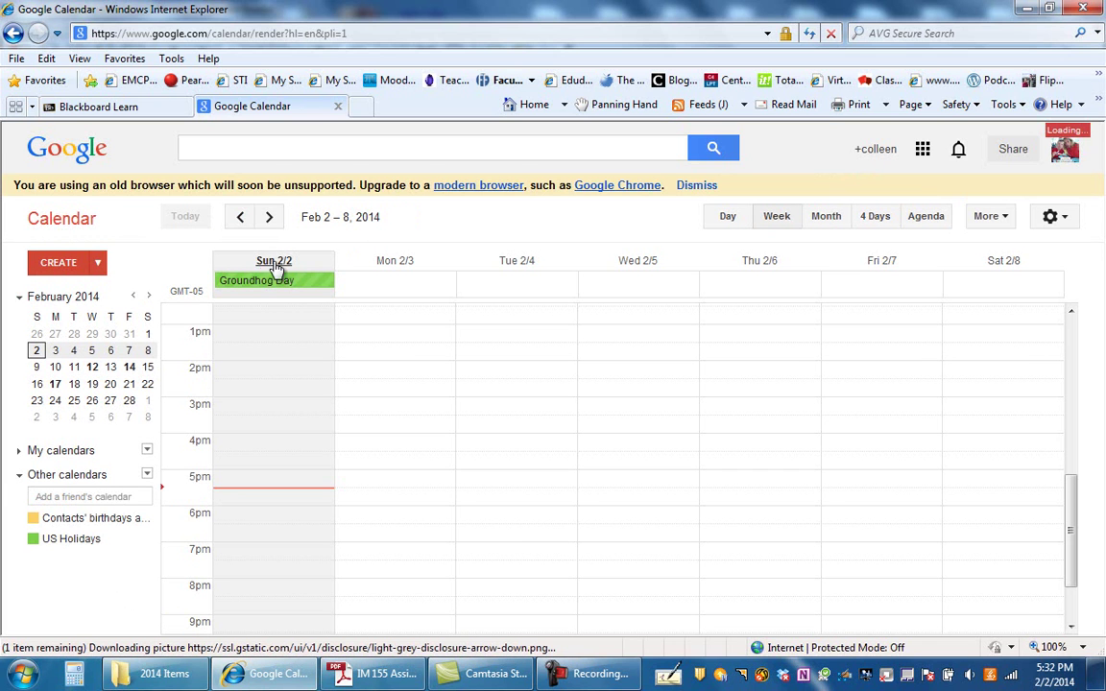
pyautogui.click(271, 218)
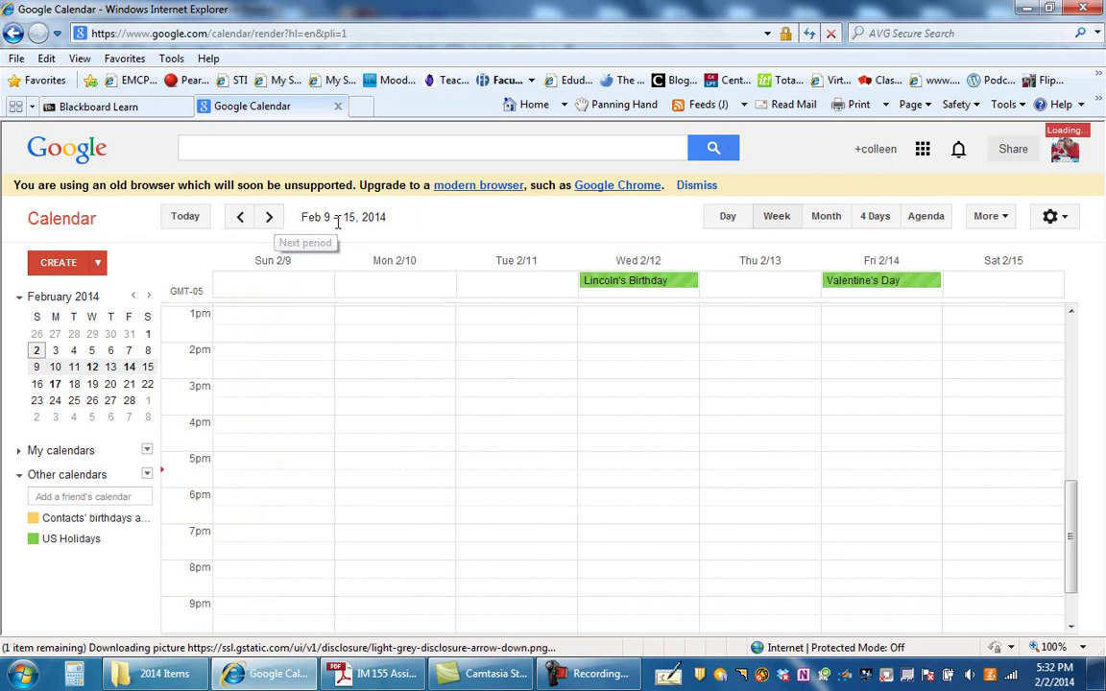
pyautogui.click(240, 218)
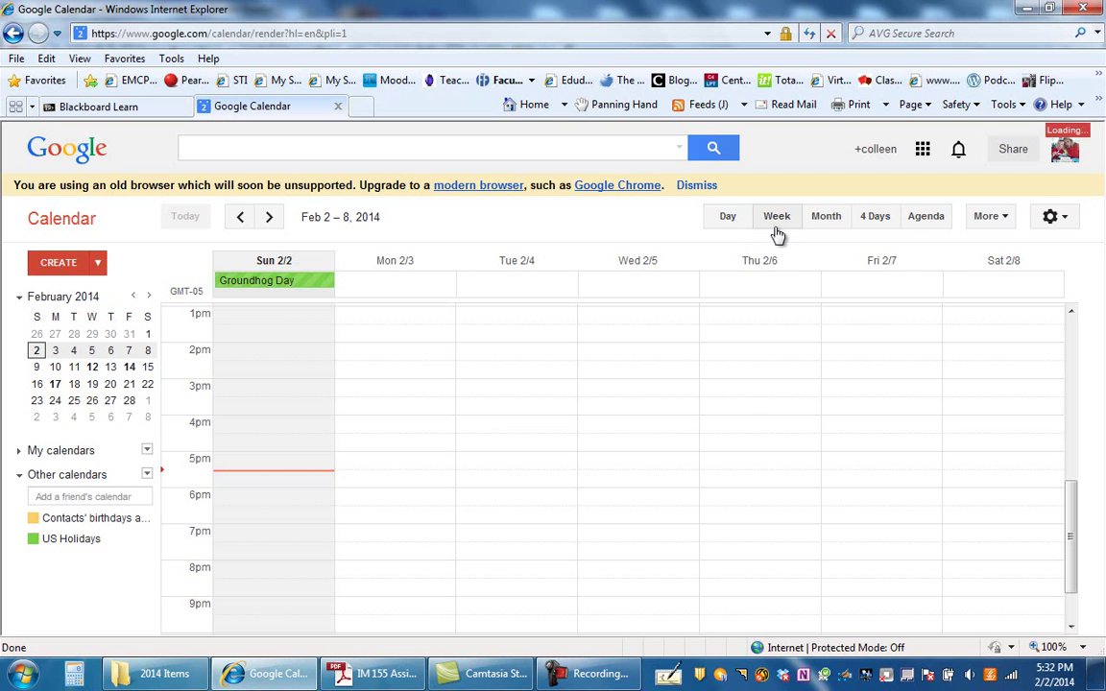
pyautogui.click(730, 222)
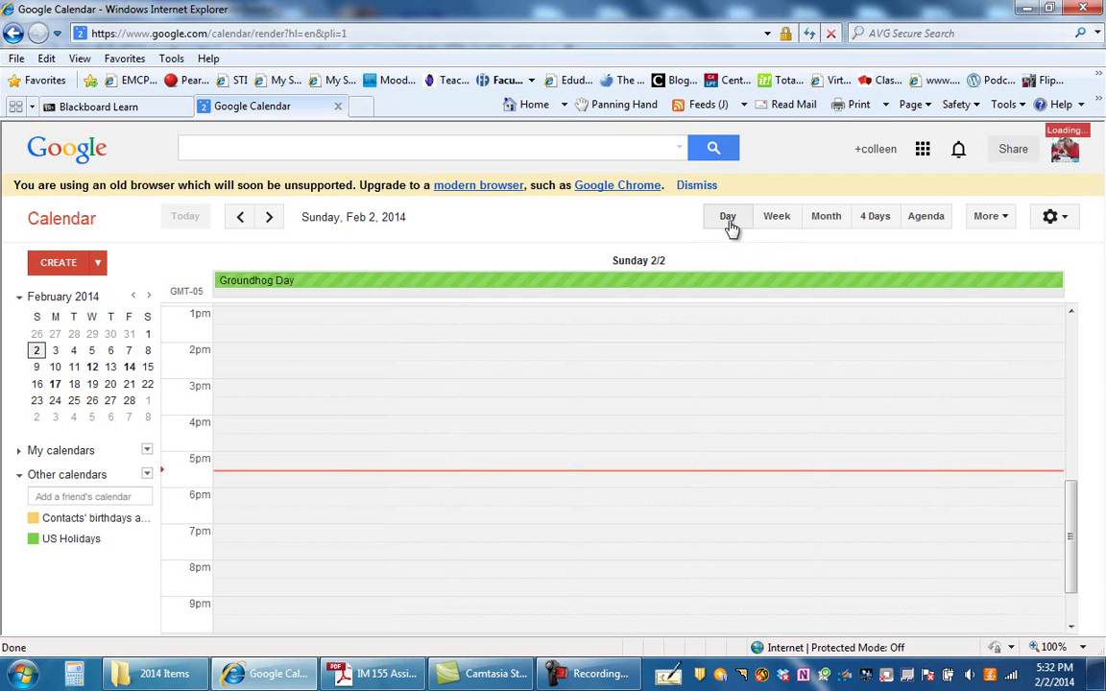
pyautogui.click(776, 221)
pyautogui.click(818, 221)
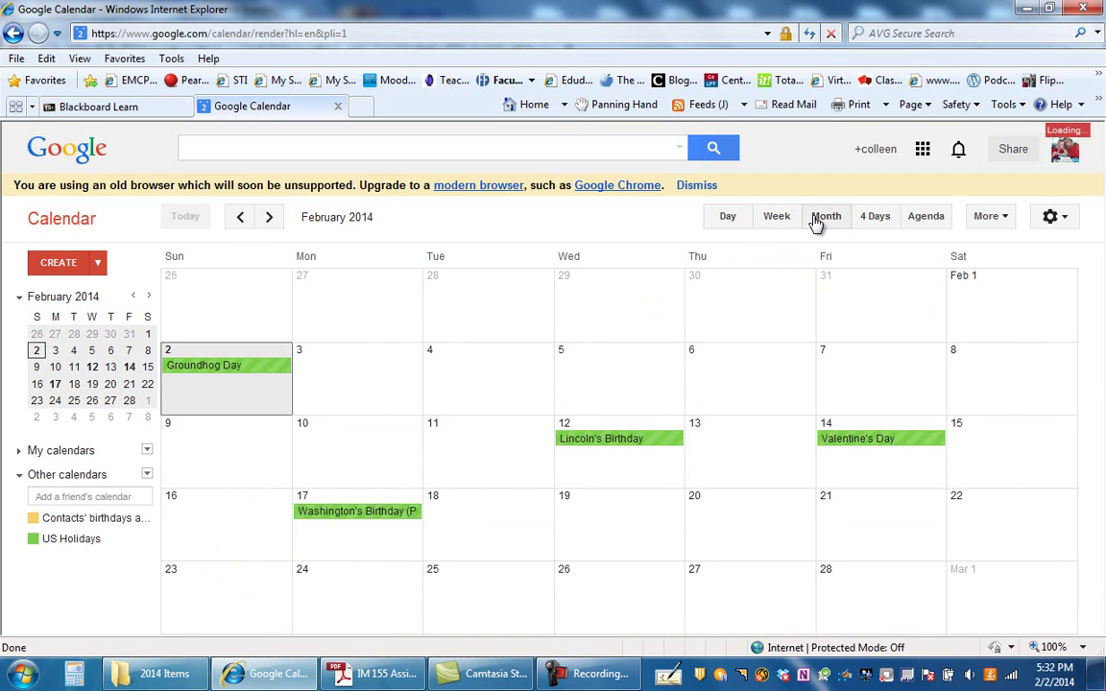
pyautogui.click(874, 221)
pyautogui.click(924, 222)
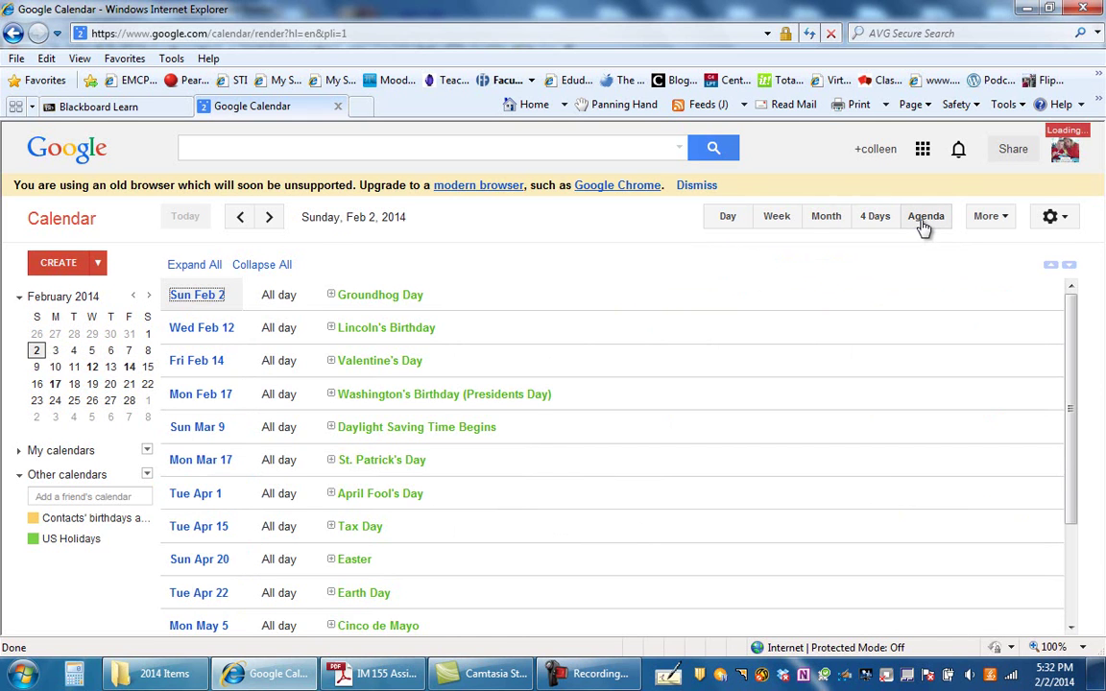
pyautogui.click(779, 223)
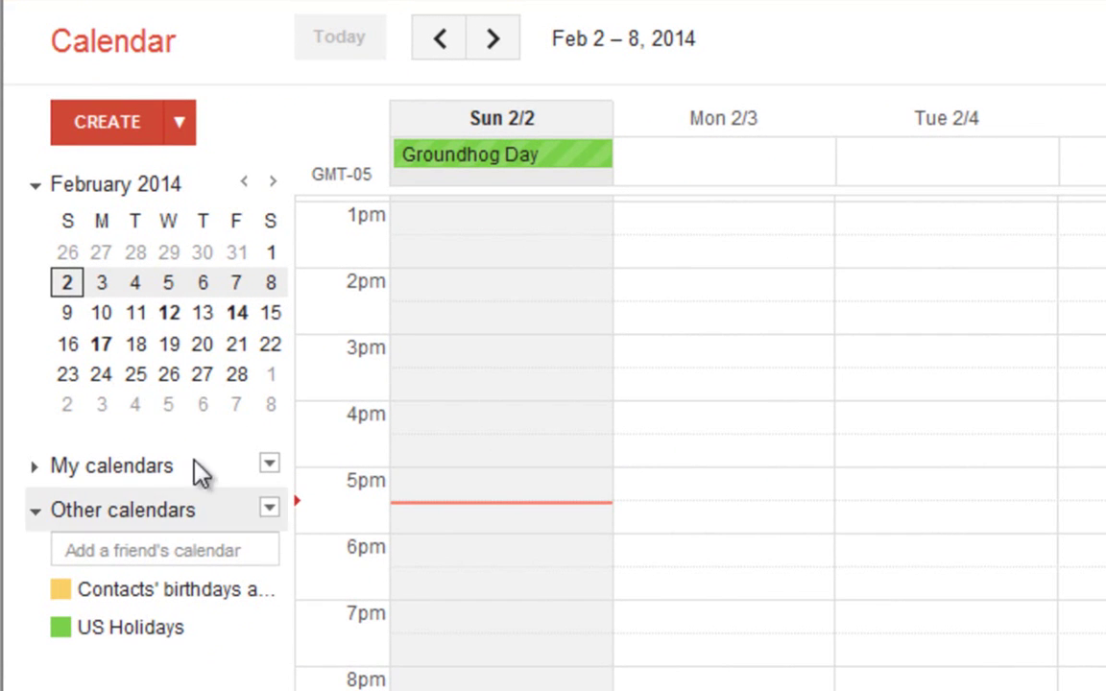
# In the mini calendar, view Feb 20 and Feb 25, then settle on the Sunday, Feb 2 day view.
pyautogui.click(204, 345)
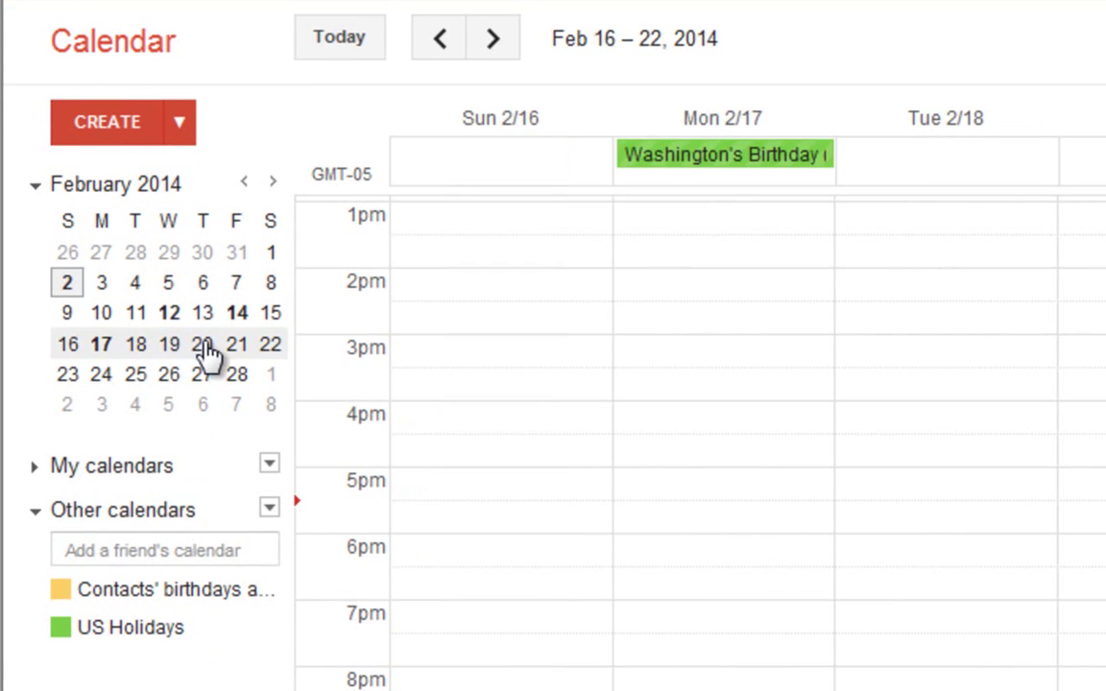
pyautogui.click(205, 350)
pyautogui.click(136, 375)
pyautogui.click(69, 284)
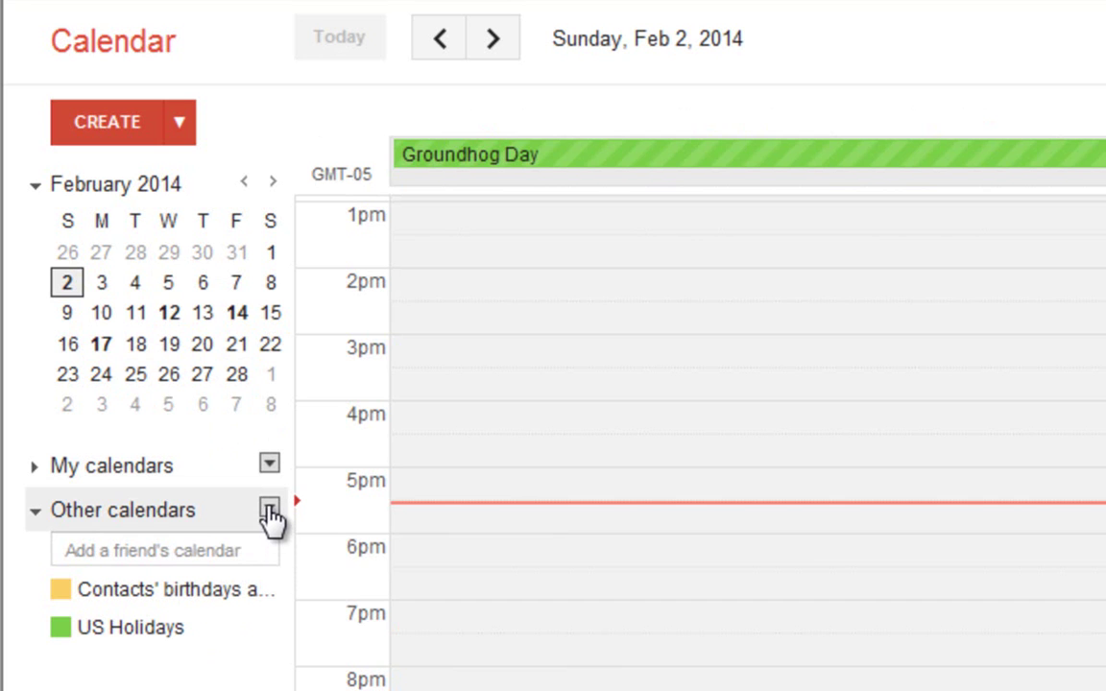
pyautogui.click(207, 545)
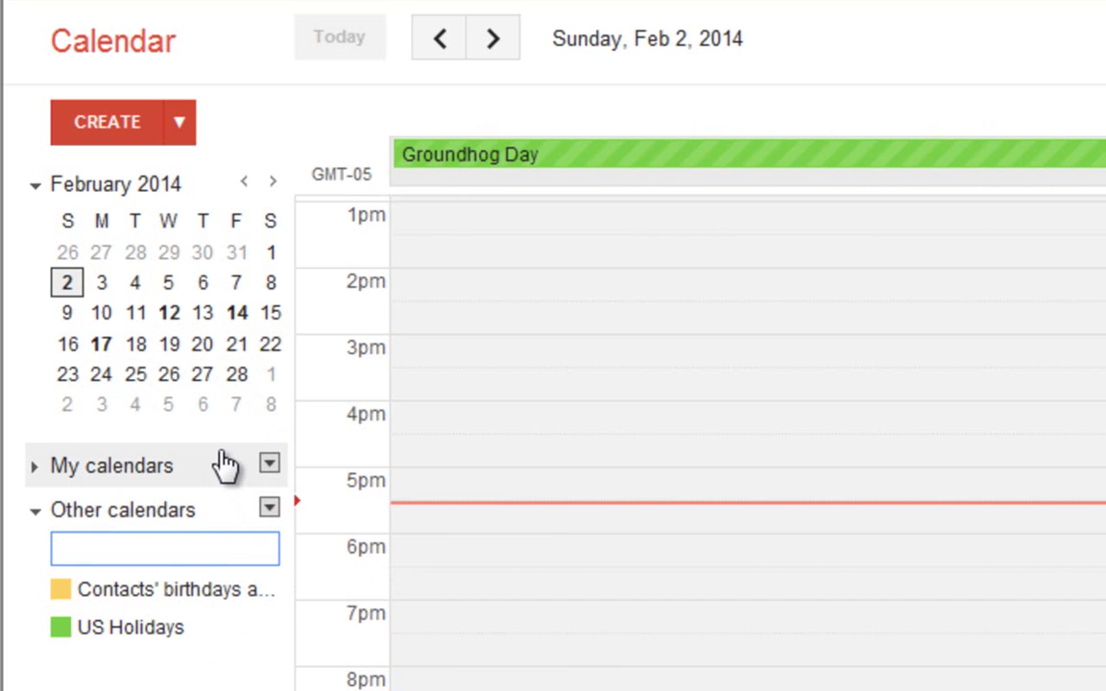
pyautogui.click(169, 468)
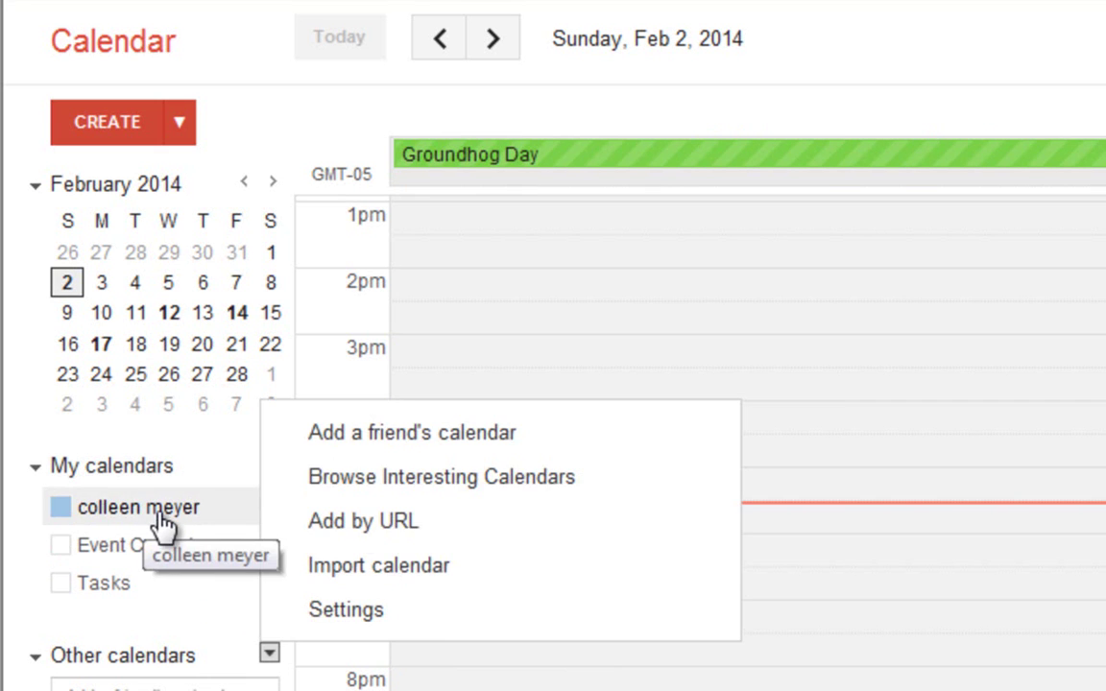
pyautogui.click(86, 545)
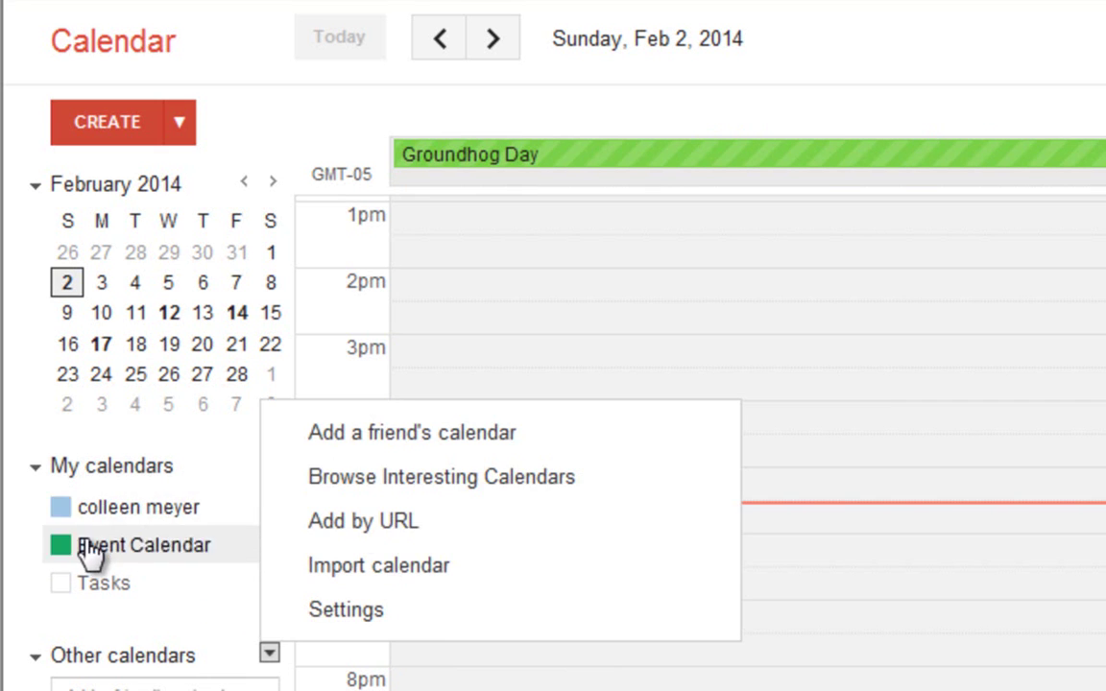
pyautogui.click(86, 547)
pyautogui.click(87, 586)
pyautogui.click(88, 593)
pyautogui.click(108, 464)
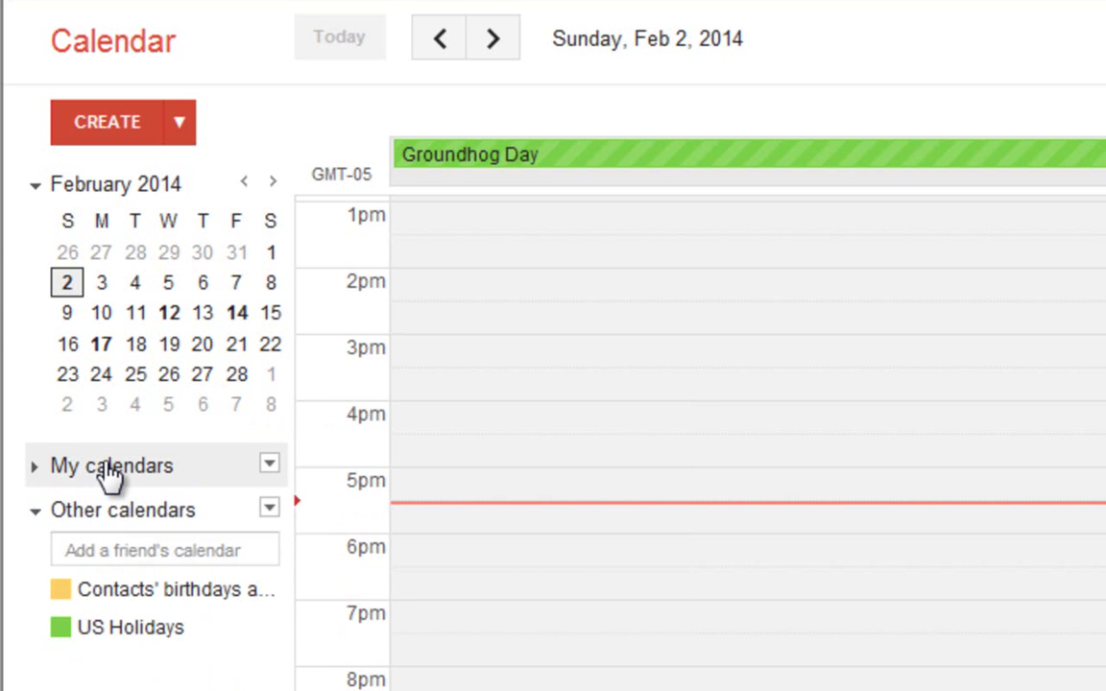
pyautogui.click(109, 466)
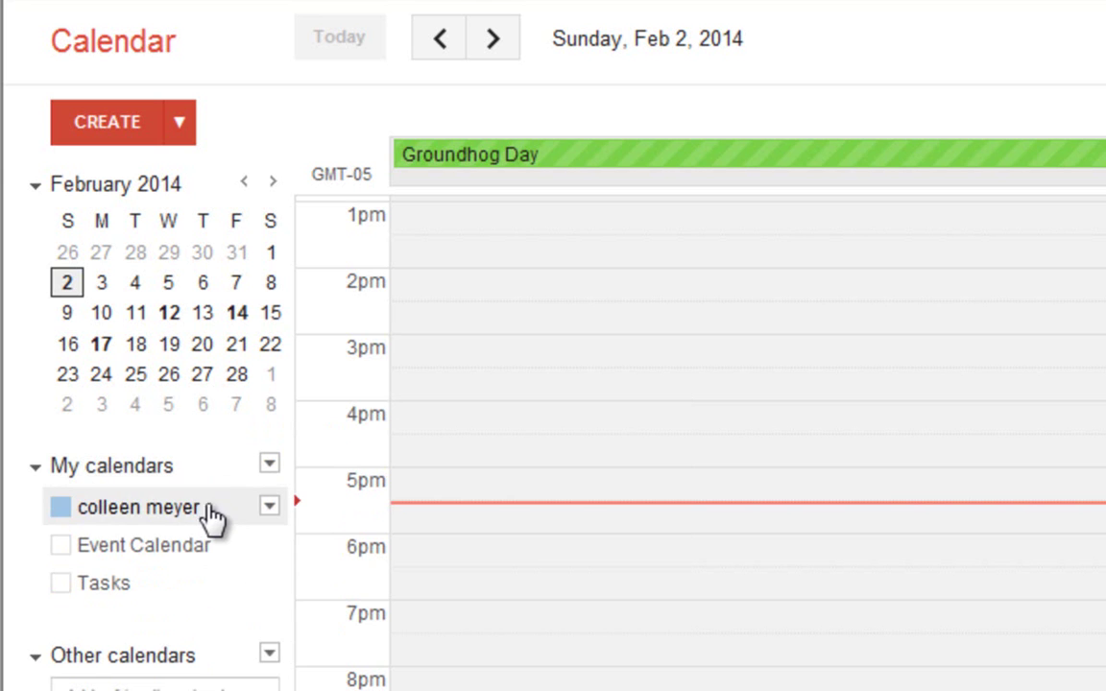
pyautogui.click(268, 507)
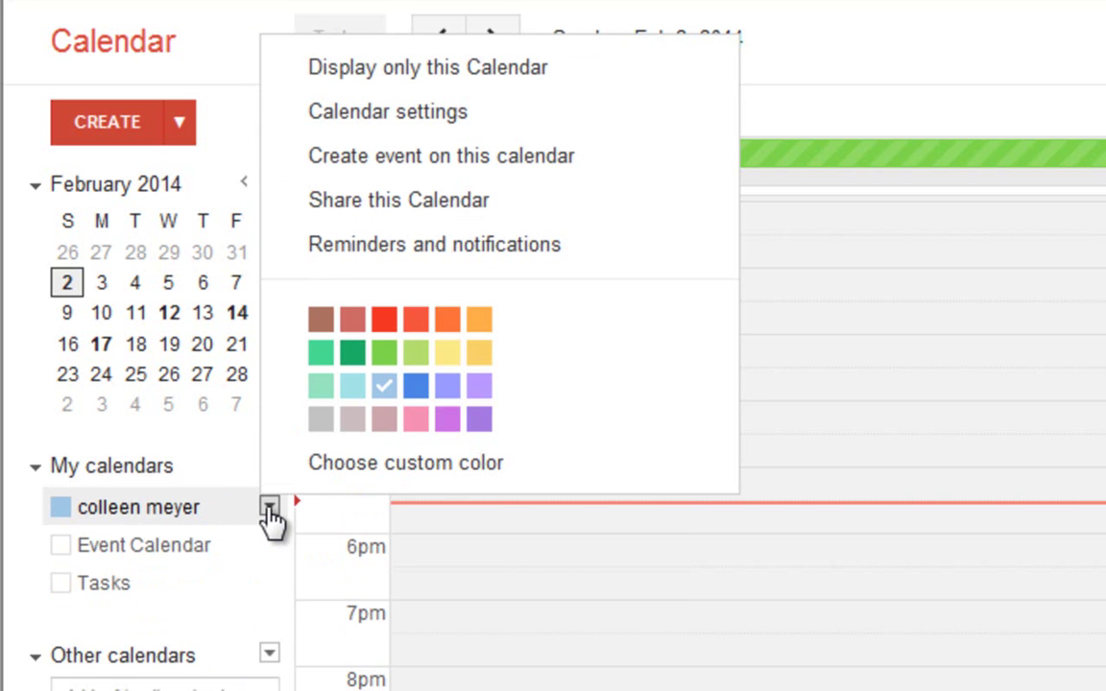
pyautogui.click(167, 467)
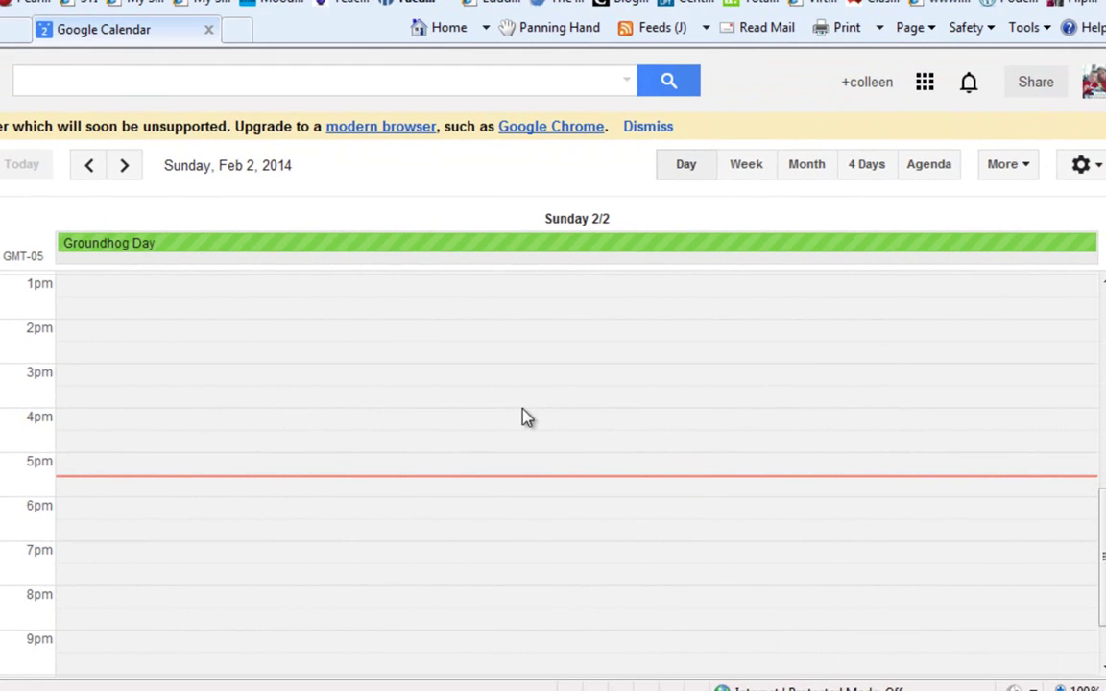
# Switch to the Feb 2–8 week, check the More and Settings menus, and dismiss the colour-scheme prompt.
pyautogui.click(741, 171)
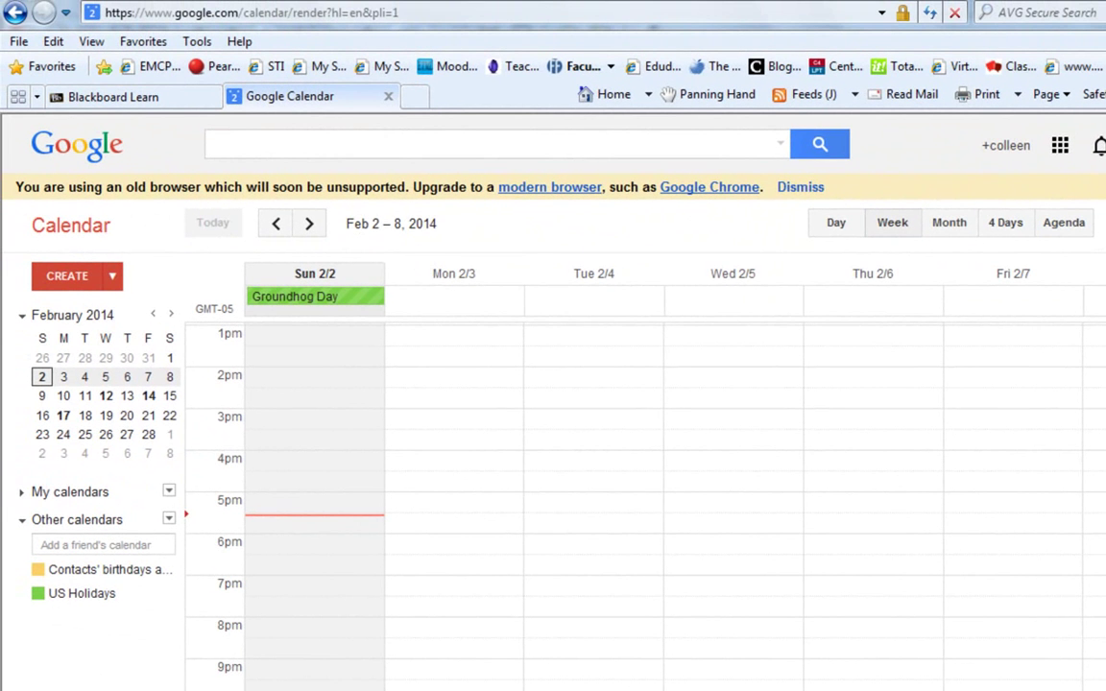
pyautogui.click(1105, 223)
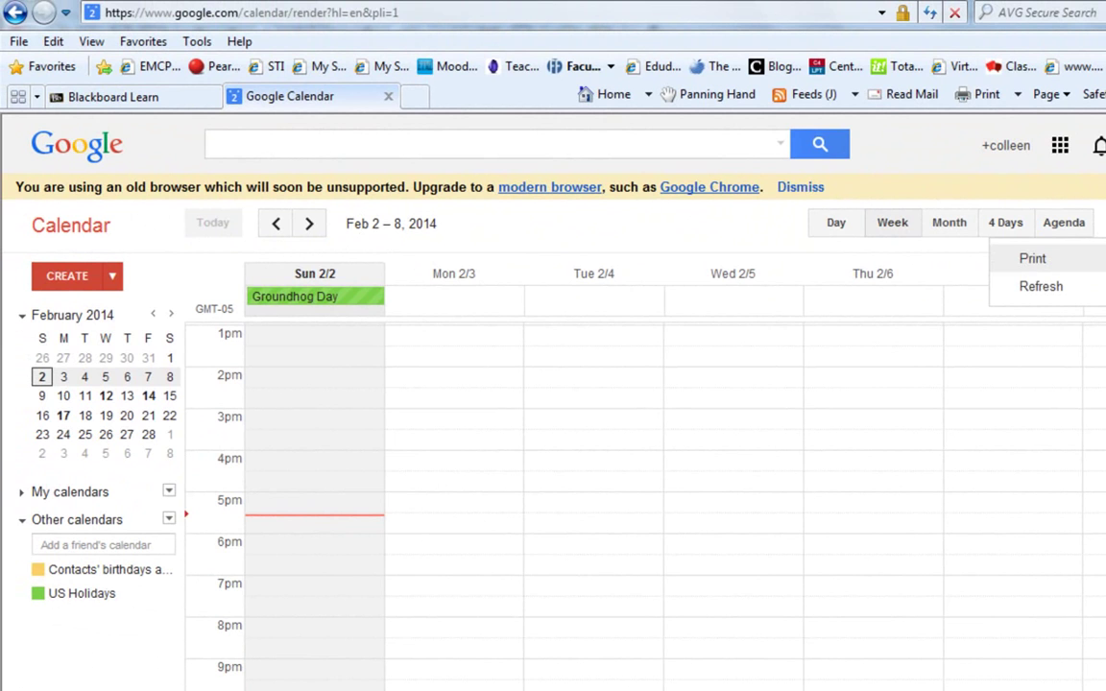
pyautogui.click(1105, 223)
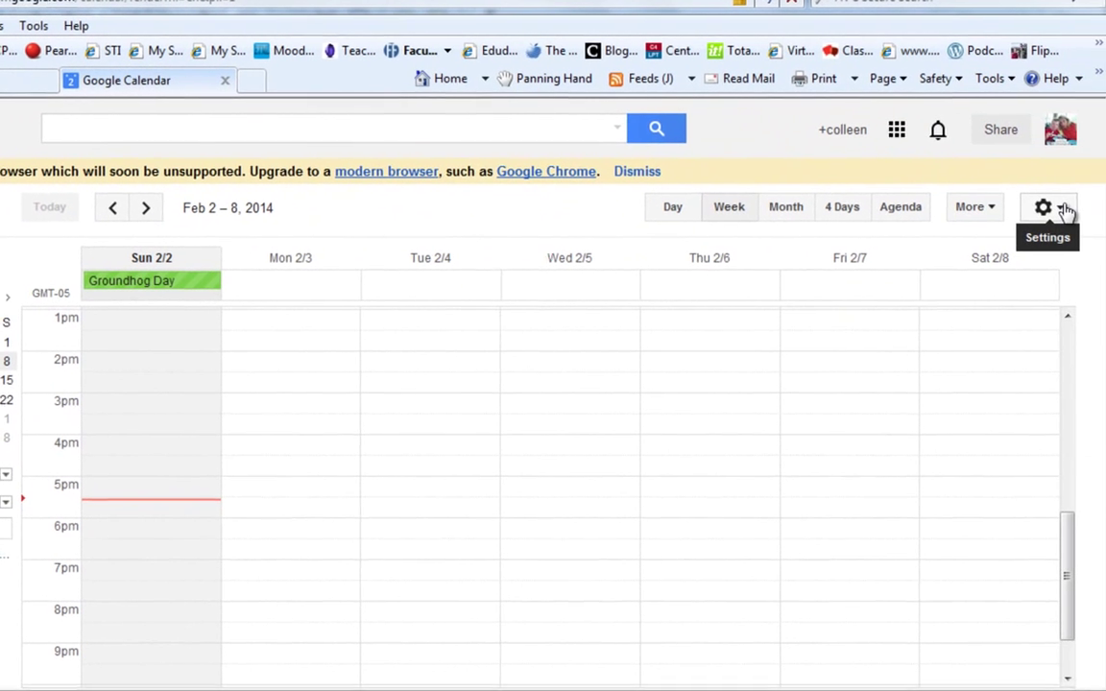
pyautogui.click(1063, 211)
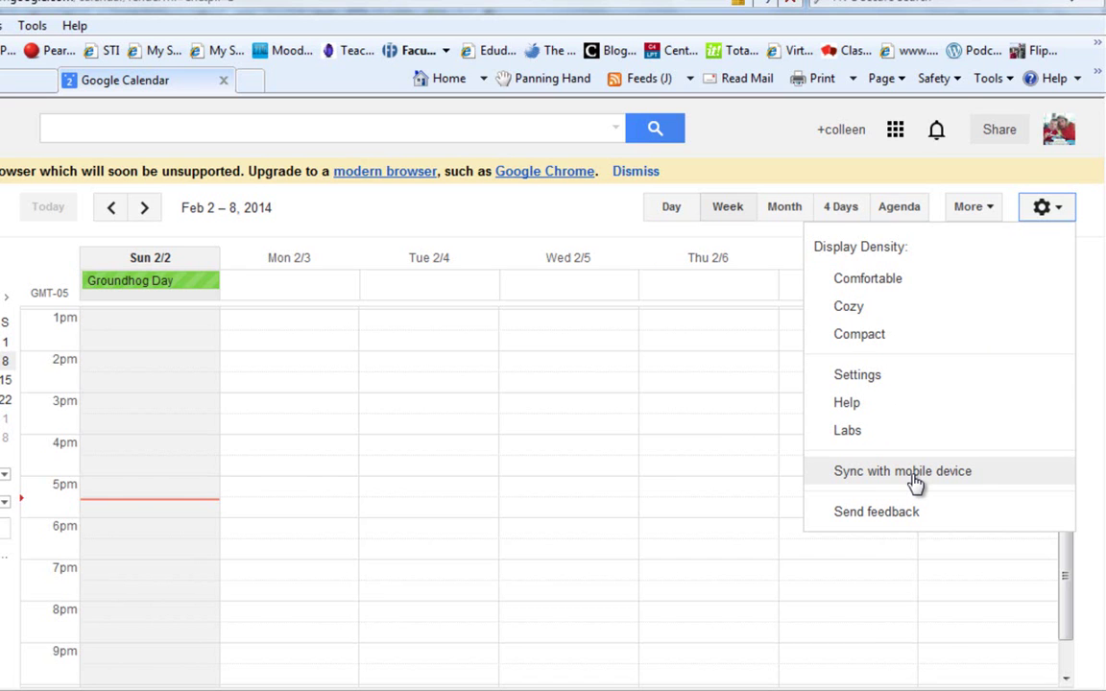
pyautogui.click(579, 220)
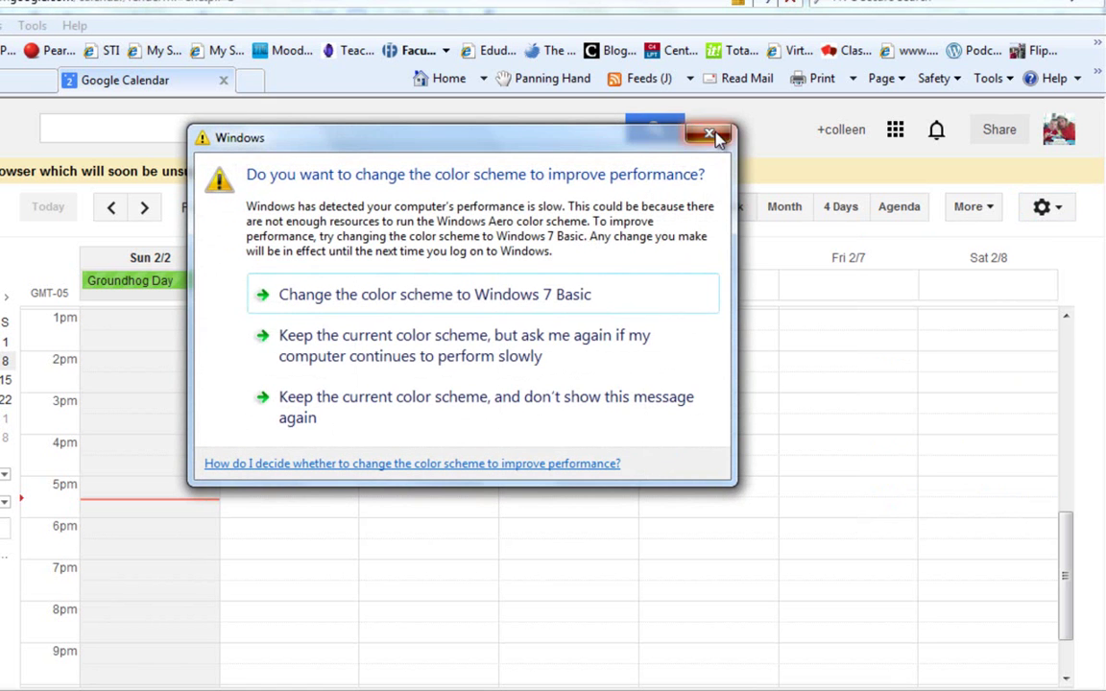
pyautogui.click(709, 133)
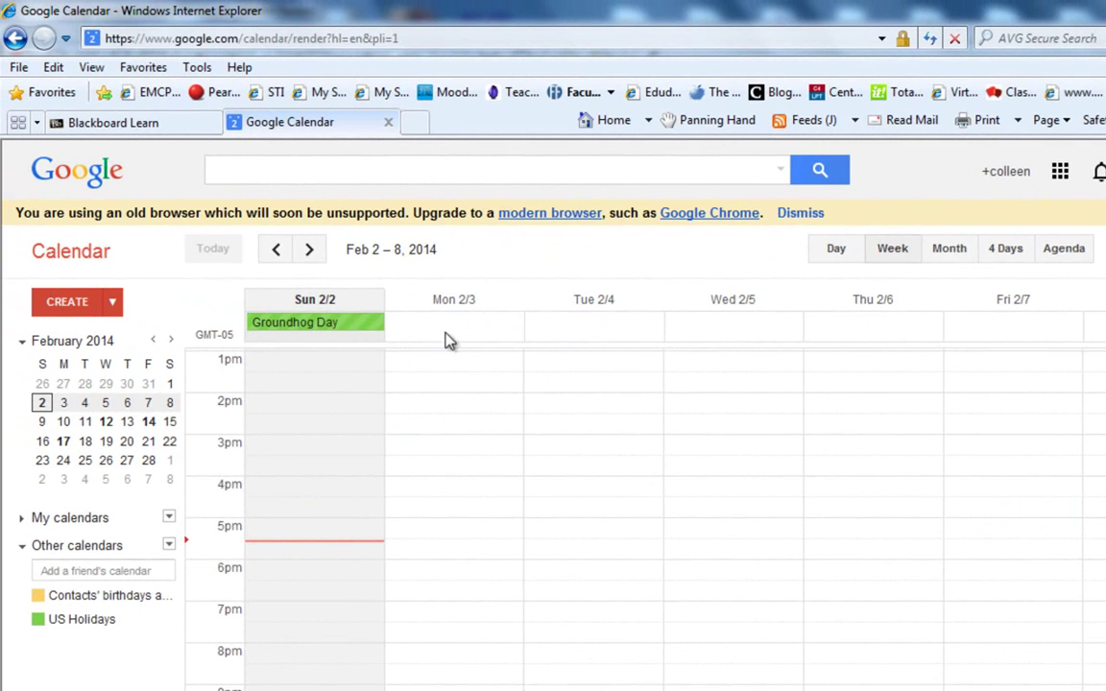
# Create 'IM 155 Optional Meeting' on Mon, Feb 10 at 3pm in the Event Calendar.
pyautogui.click(64, 422)
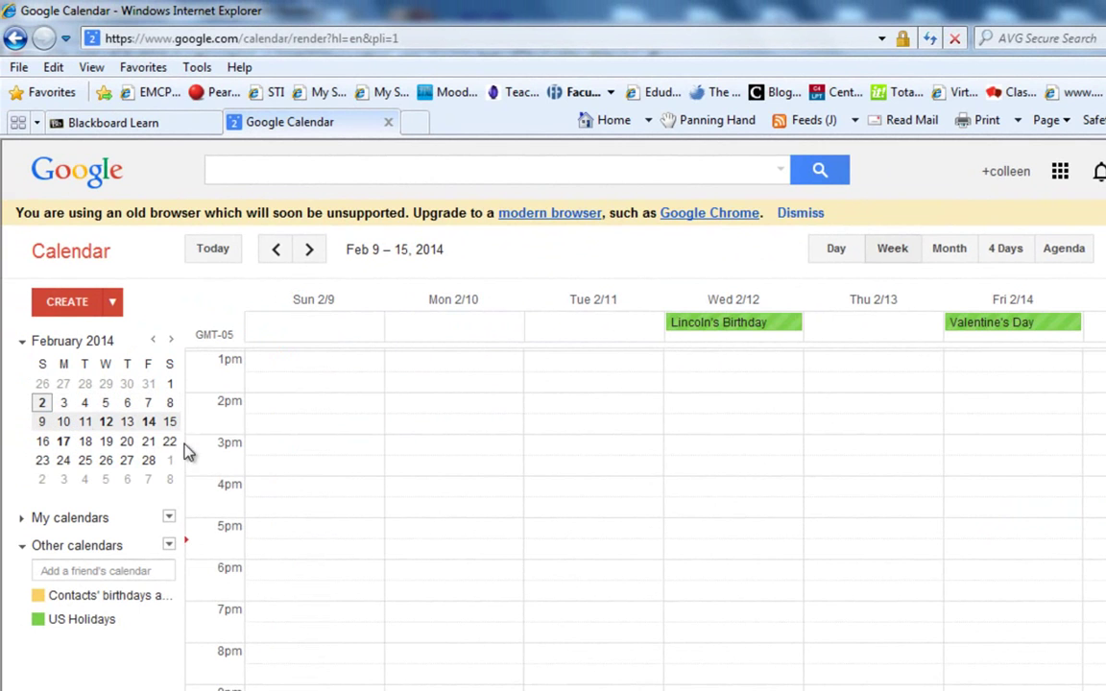
pyautogui.click(480, 447)
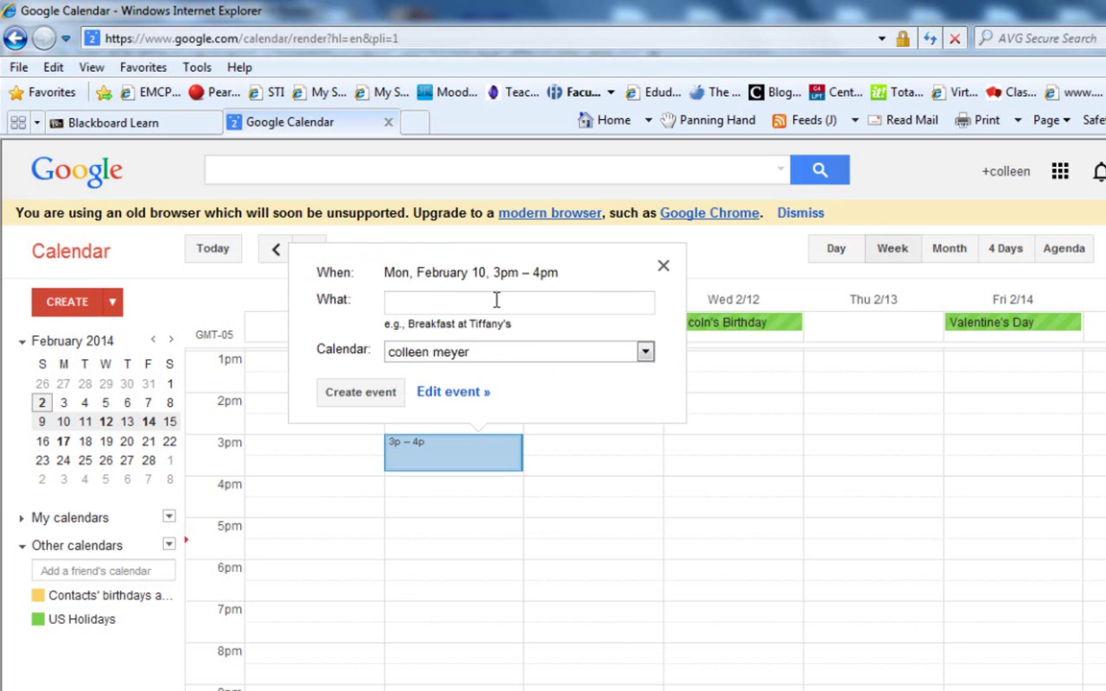
pyautogui.write('IM 155 Option')
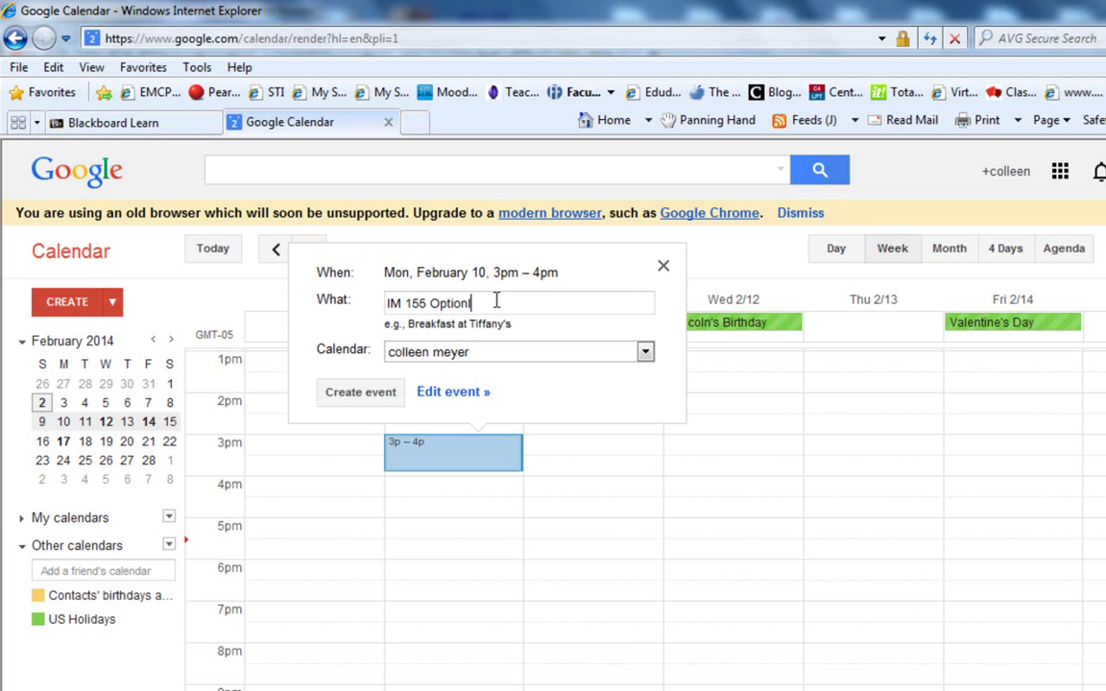
pyautogui.write('al Meeting')
pyautogui.click(646, 353)
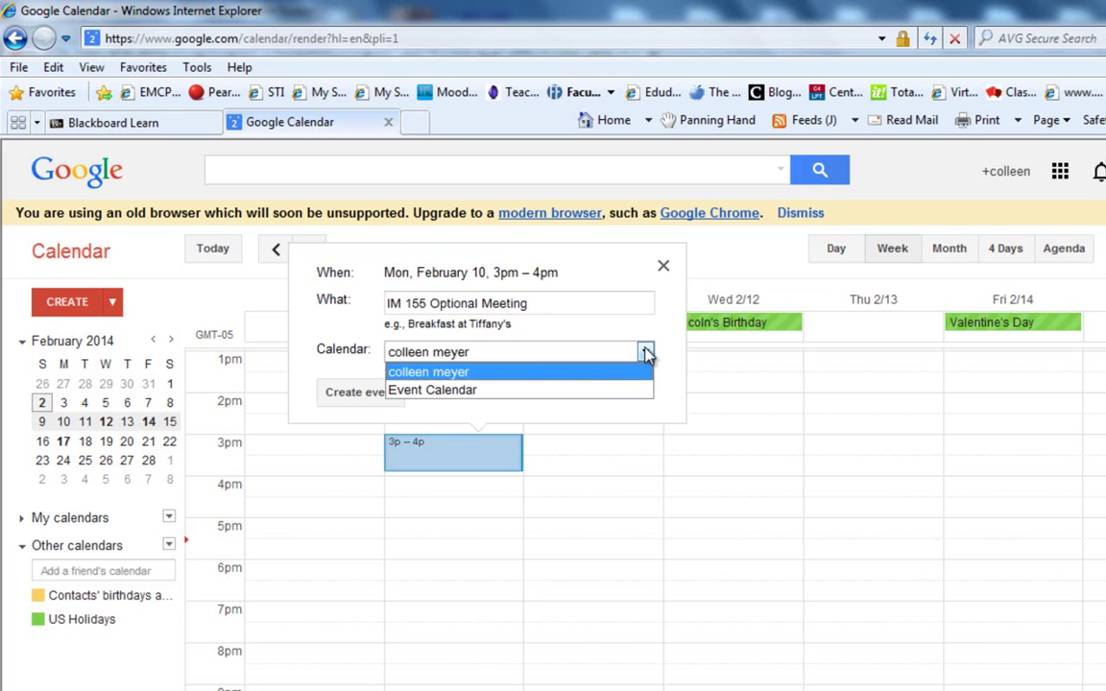
pyautogui.click(610, 390)
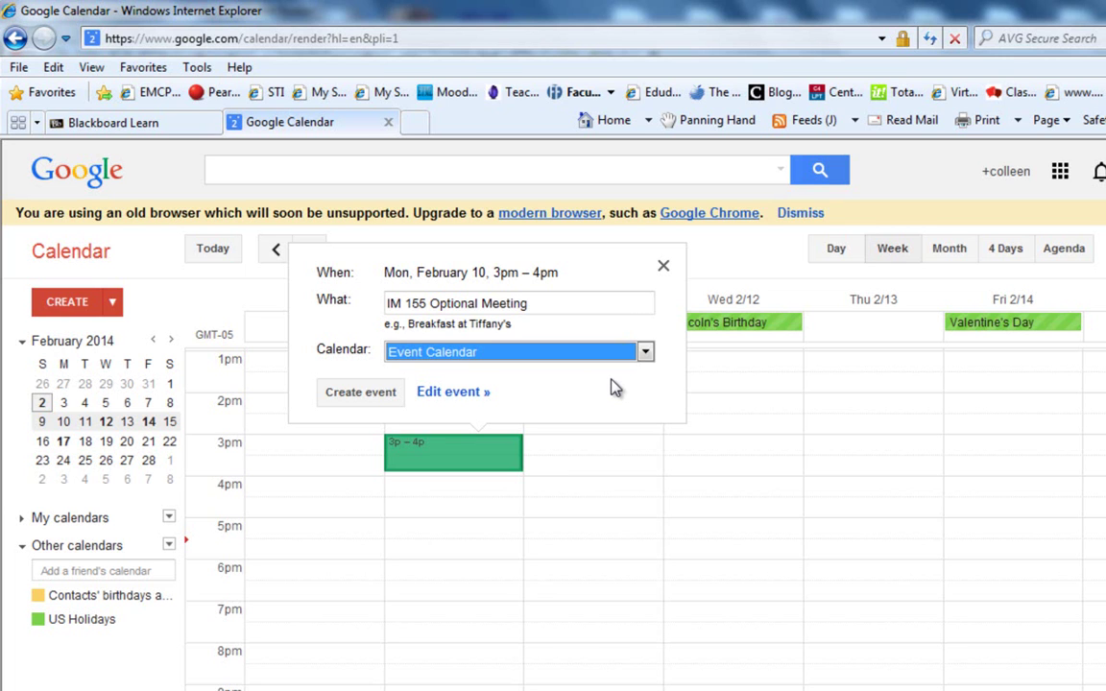
pyautogui.click(381, 401)
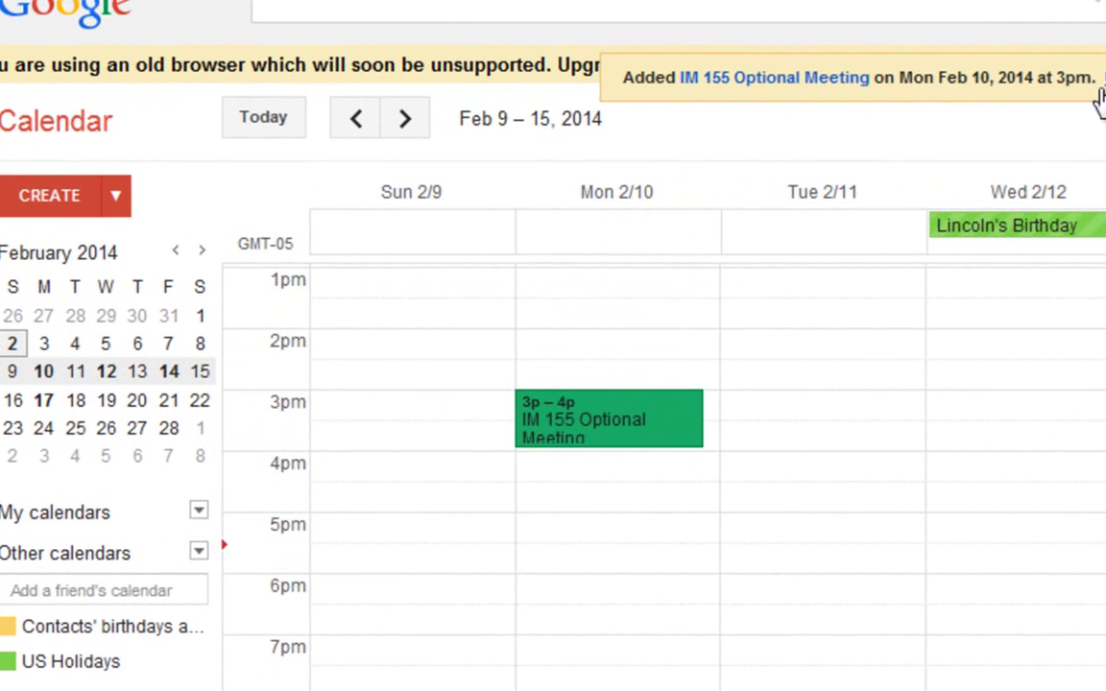
# Open the IM 155 Optional Meeting event's full edit page, currently 2/10/2014, 3:00pm–4:00pm.
pyautogui.doubleClick(629, 442)
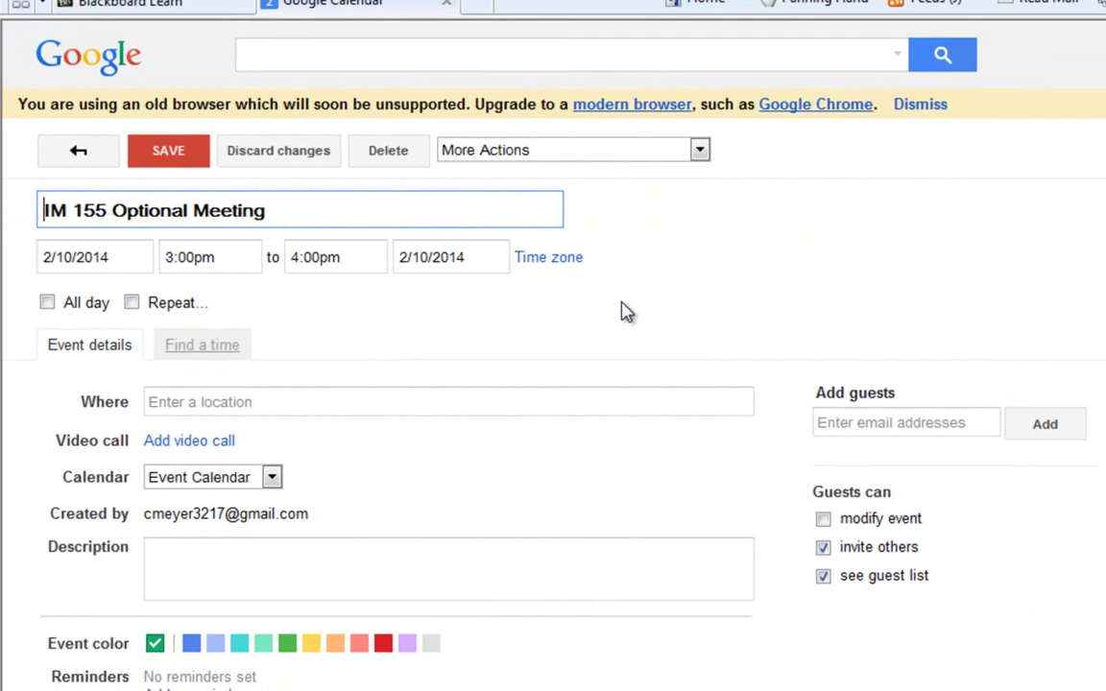
# Write a description saying the instructor will cover Web tools for interested students, meeting at the college.
pyautogui.scroll(-1, 327, 441)
pyautogui.click(320, 460)
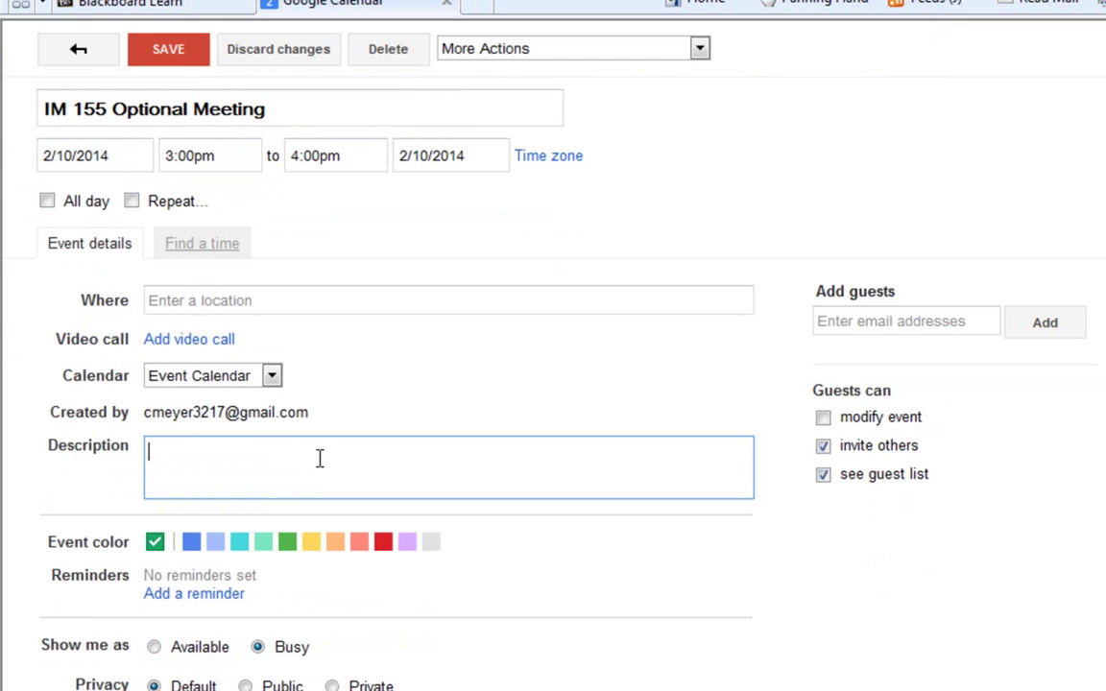
pyautogui.write('Instructor will be ')
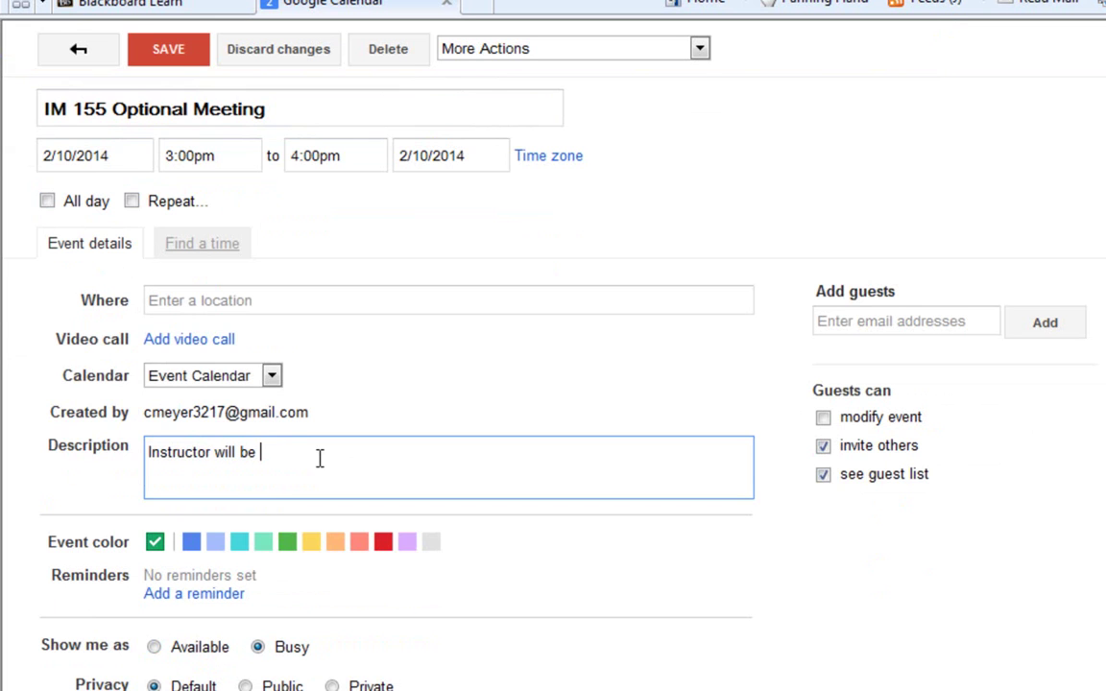
pyautogui.write('covering Web tools for all ')
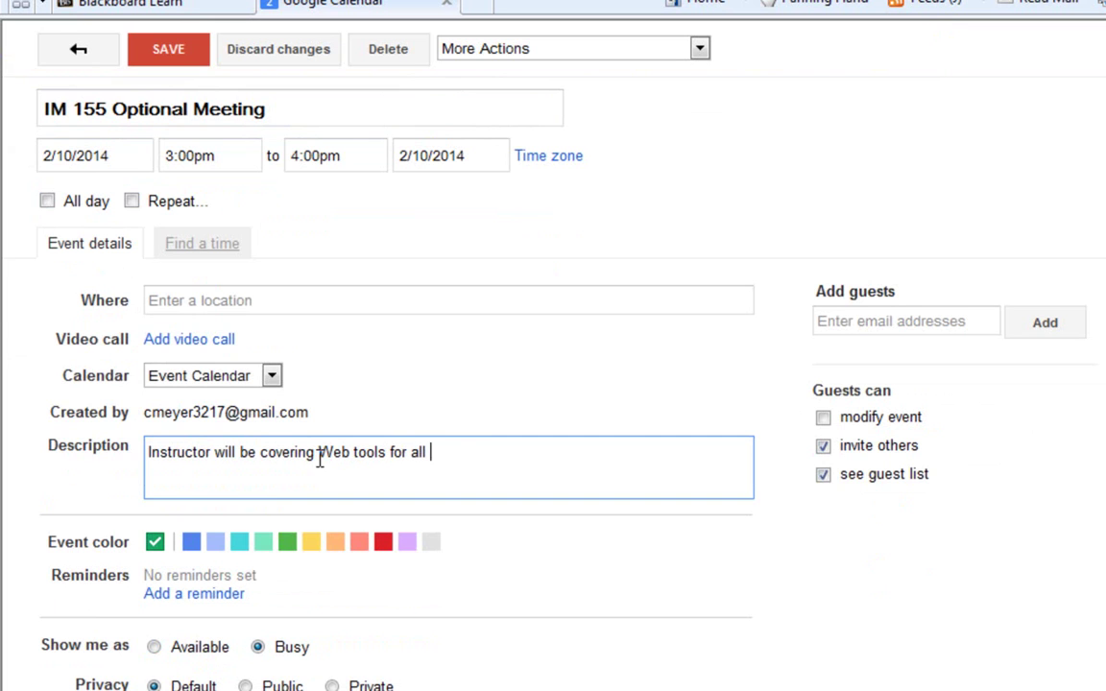
pyautogui.write('students interested')
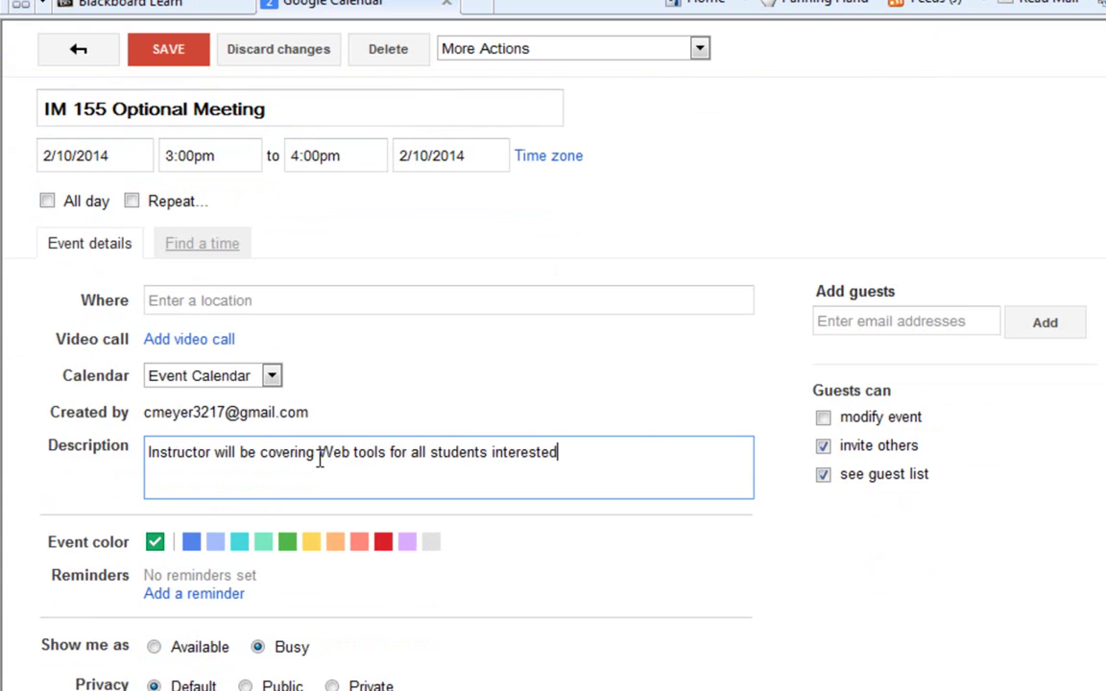
pyautogui.write('.  We will be ')
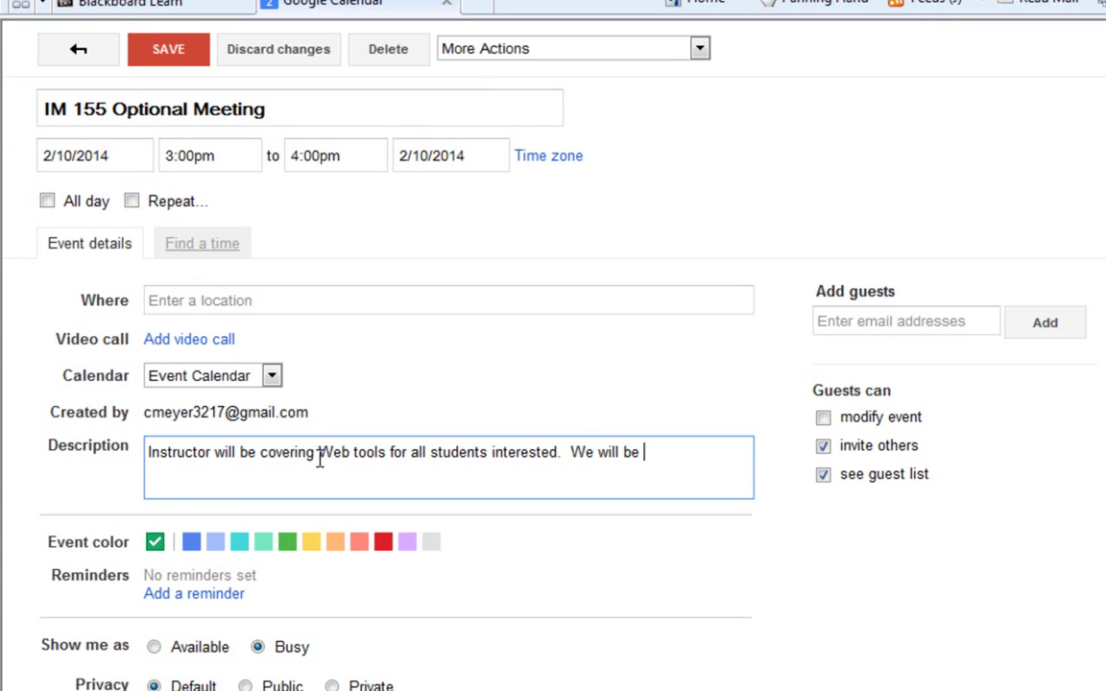
pyautogui.write('meeting in rrom')
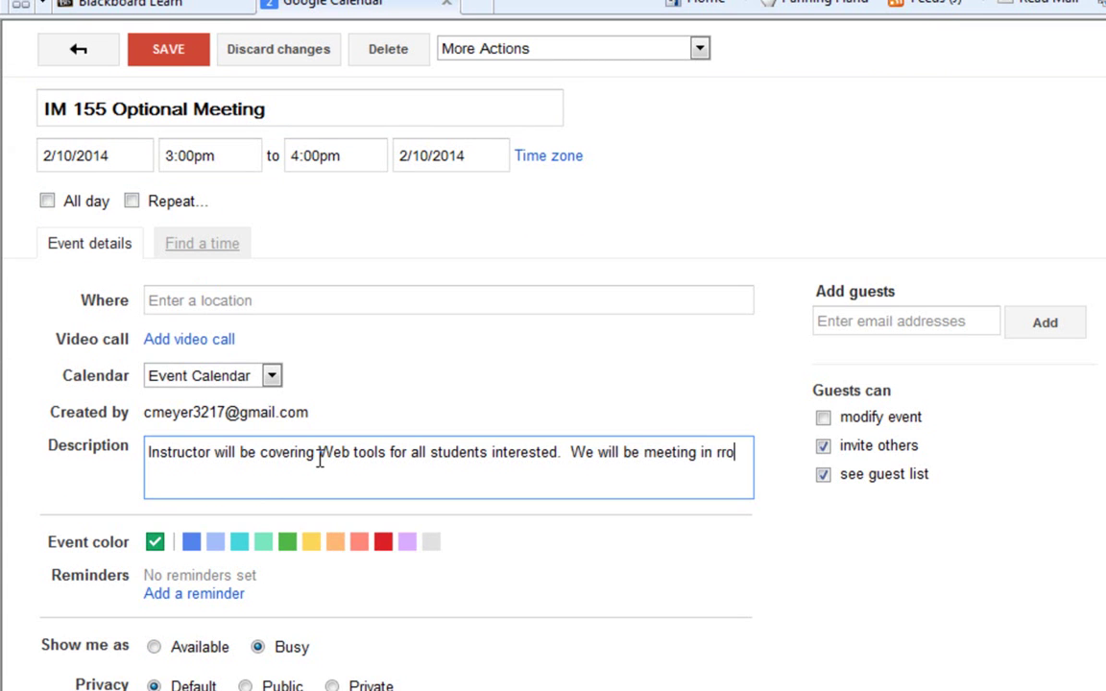
pyautogui.press('BackSpace')
pyautogui.press('BackSpace')
pyautogui.press('BackSpace')
pyautogui.press('BackSpace')
pyautogui.press('BackSpace')
pyautogui.press('BackSpace')
pyautogui.press('BackSpace')
pyautogui.write('at the college.')
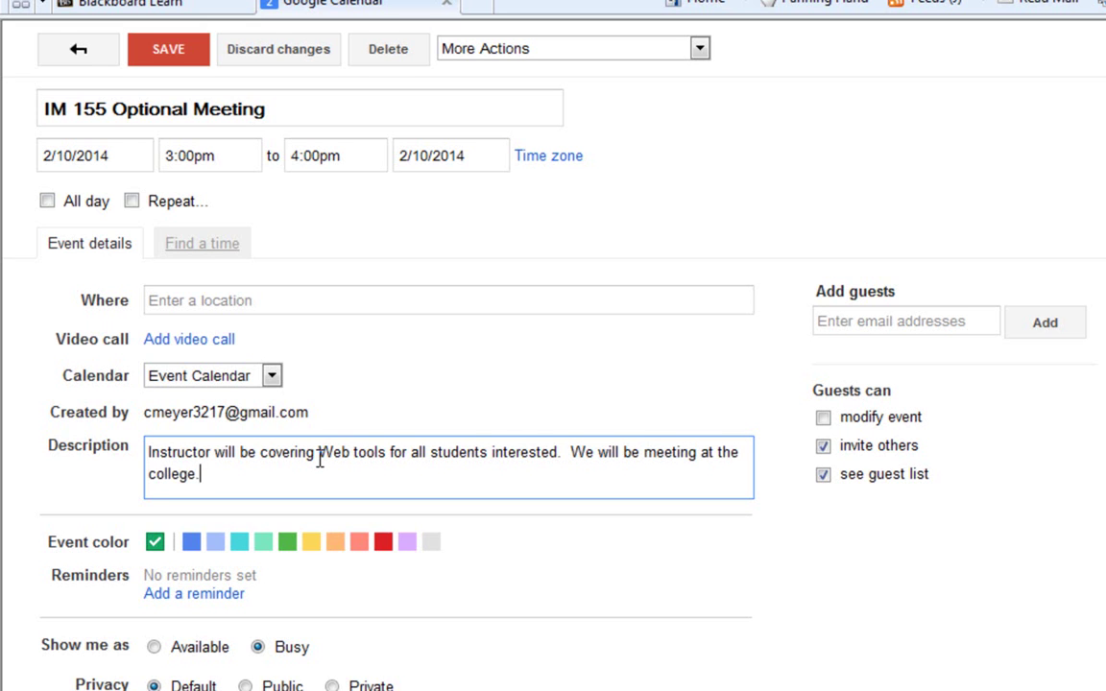
# Set the location to 'Main 331 Cincinnati State Technical and Community College'.
pyautogui.click(348, 301)
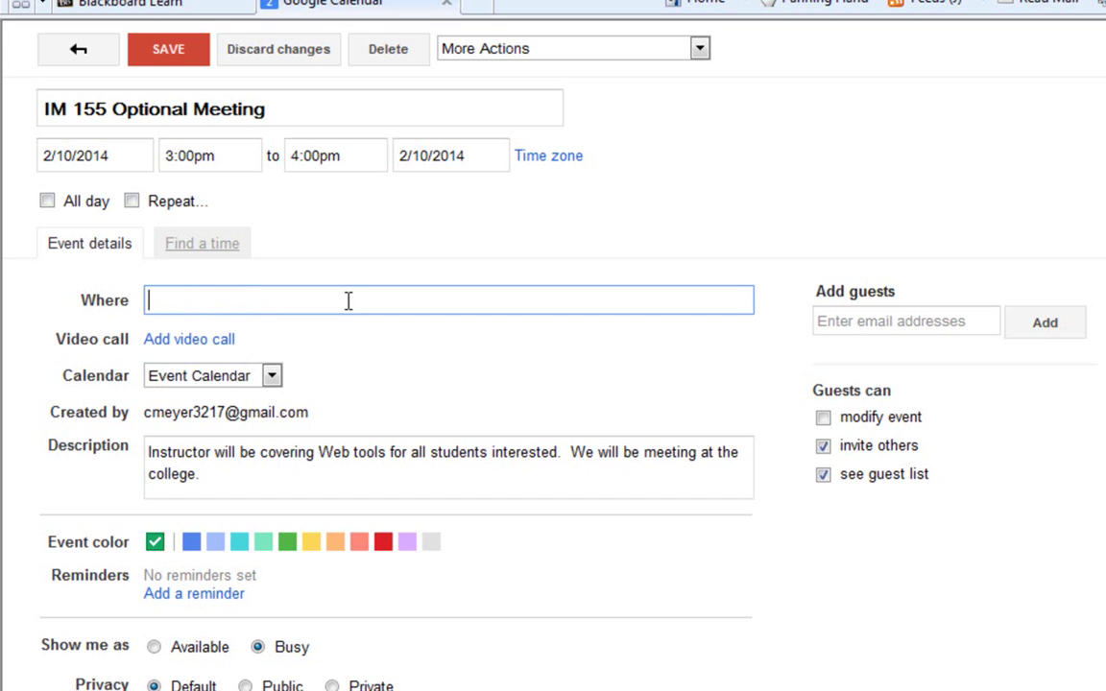
pyautogui.write('Main ')
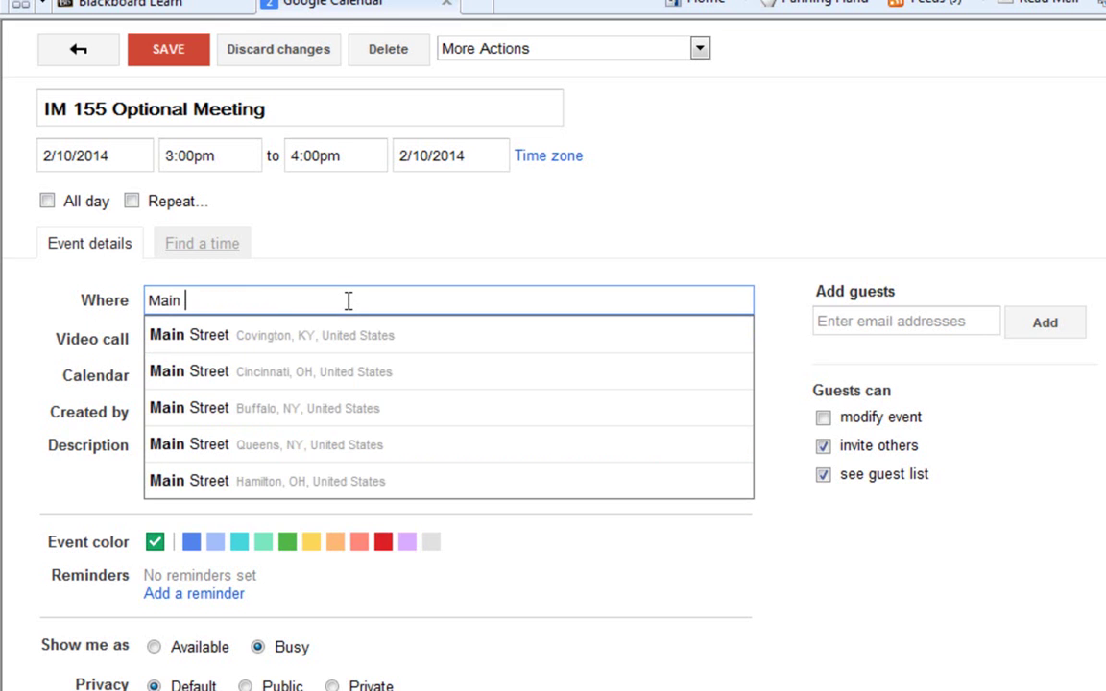
pyautogui.write('331')
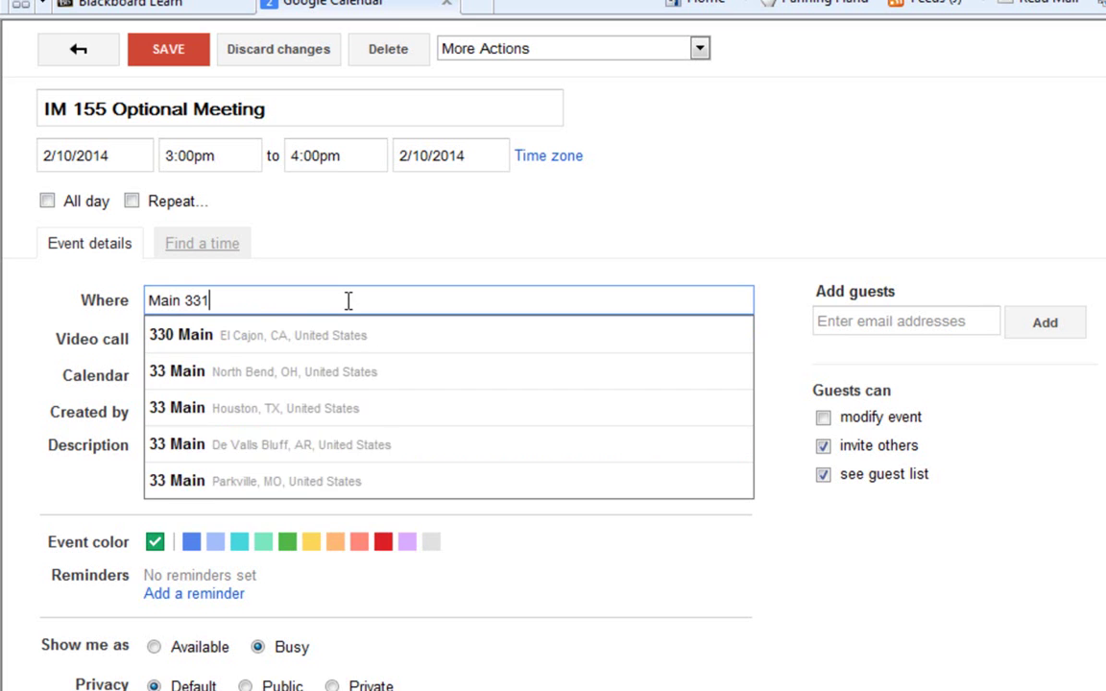
pyautogui.write(' Cincinnati State Technical and Community College')
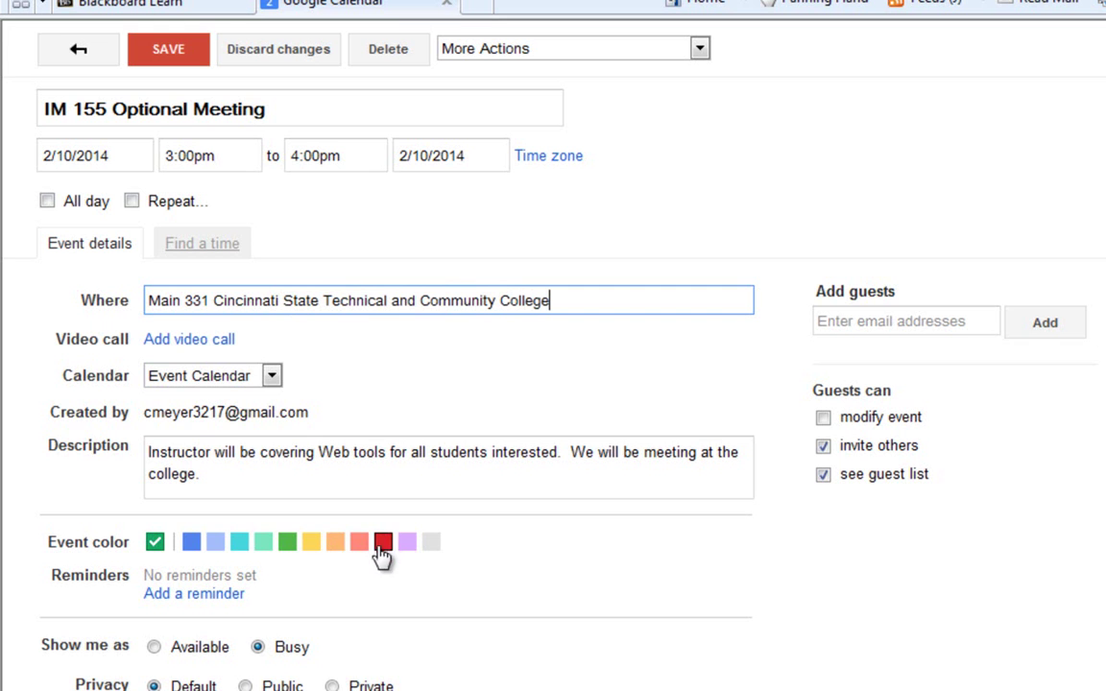
# Color the event blue and add a pop-up reminder 10 days before.
pyautogui.click(191, 543)
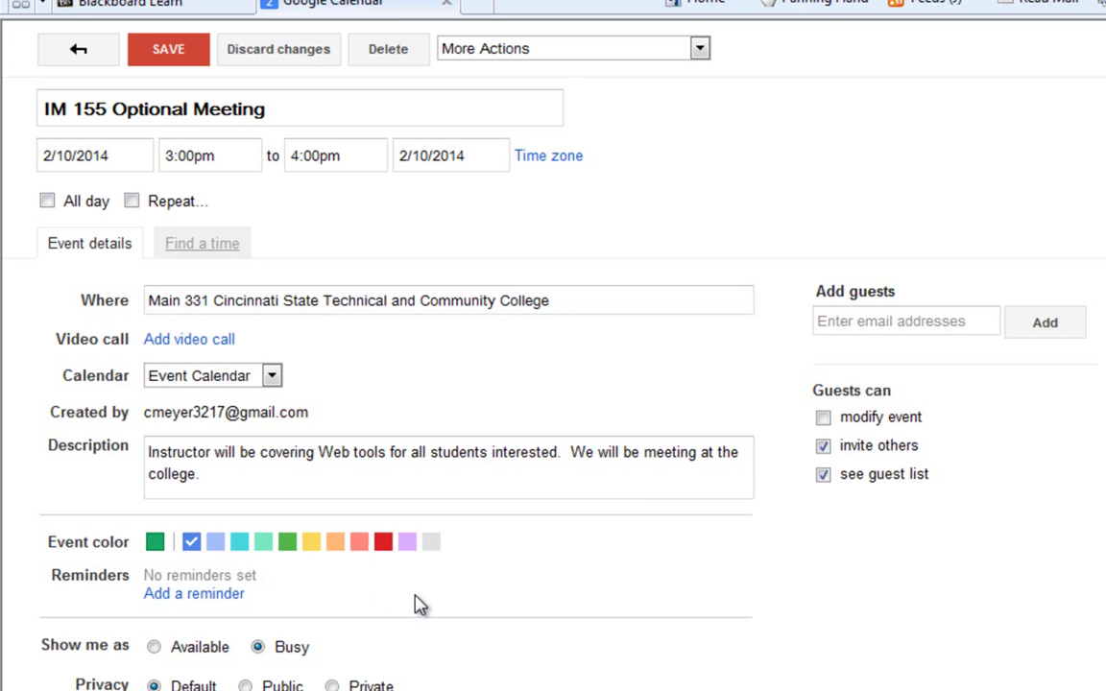
pyautogui.scroll(-1, 429, 603)
pyautogui.click(205, 495)
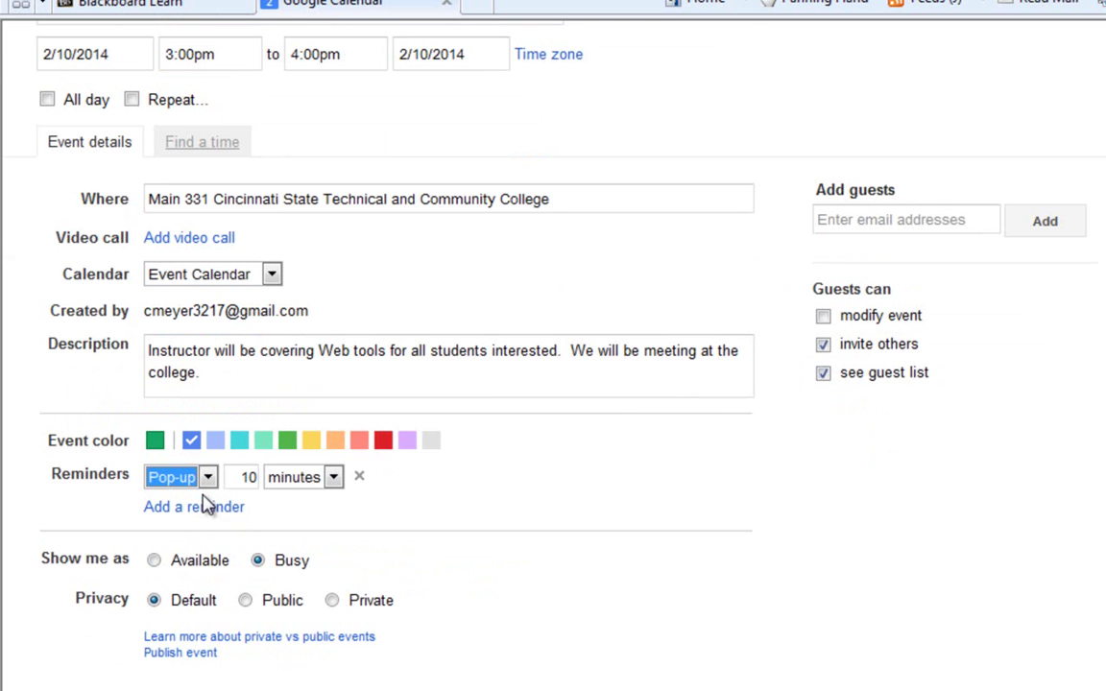
pyautogui.click(334, 478)
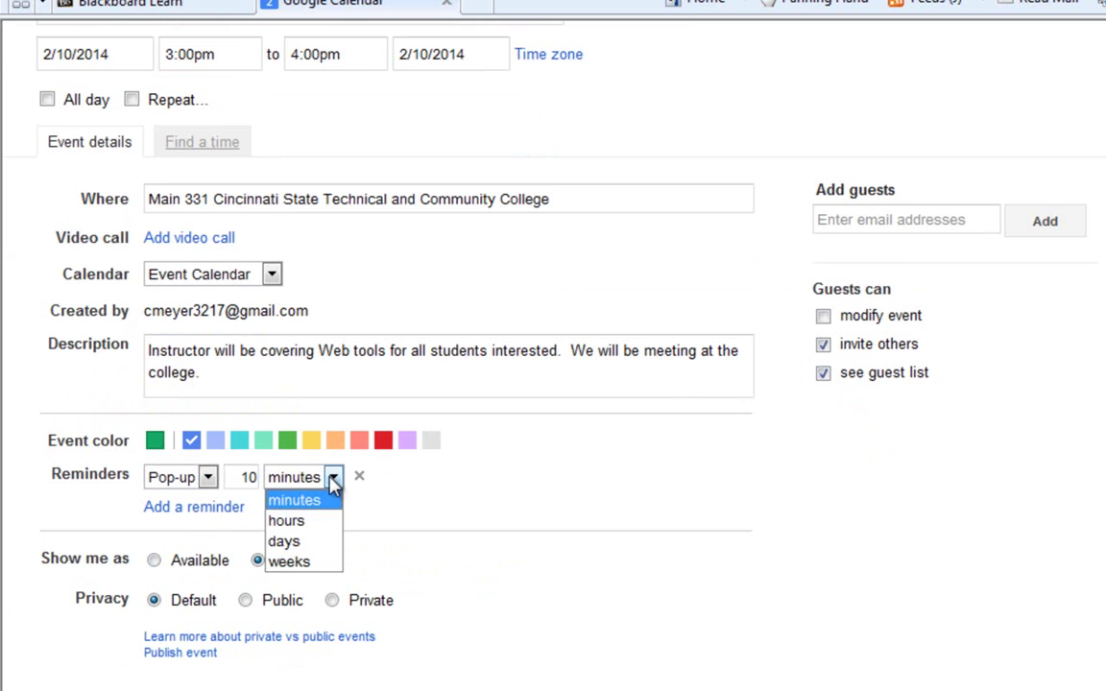
pyautogui.click(322, 539)
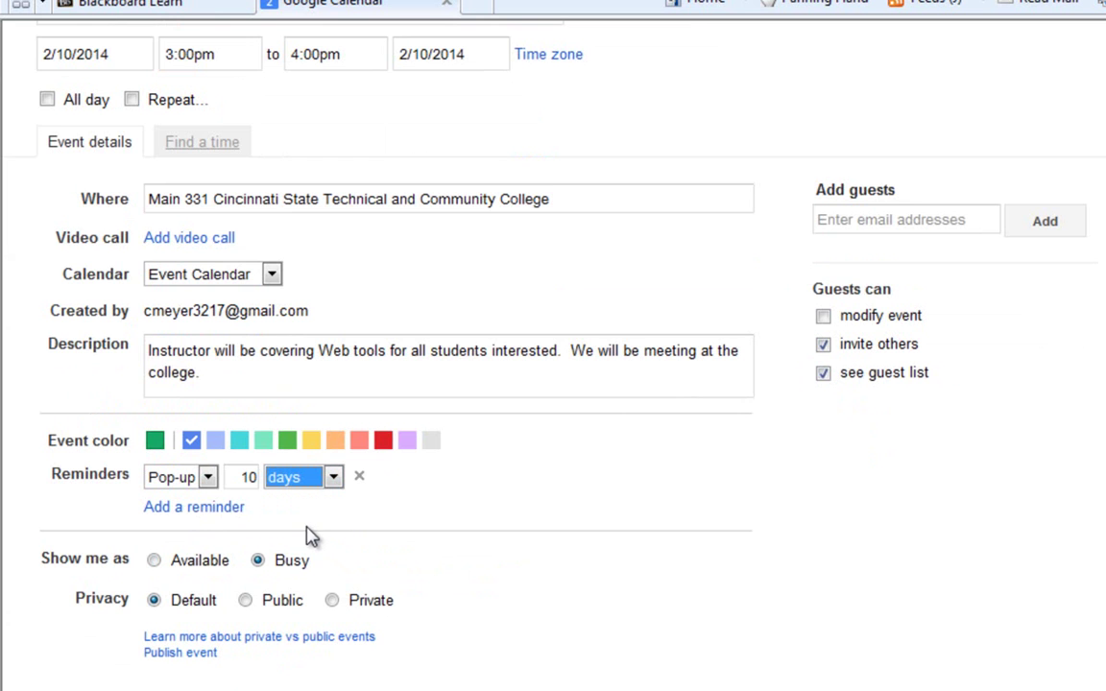
pyautogui.click(207, 478)
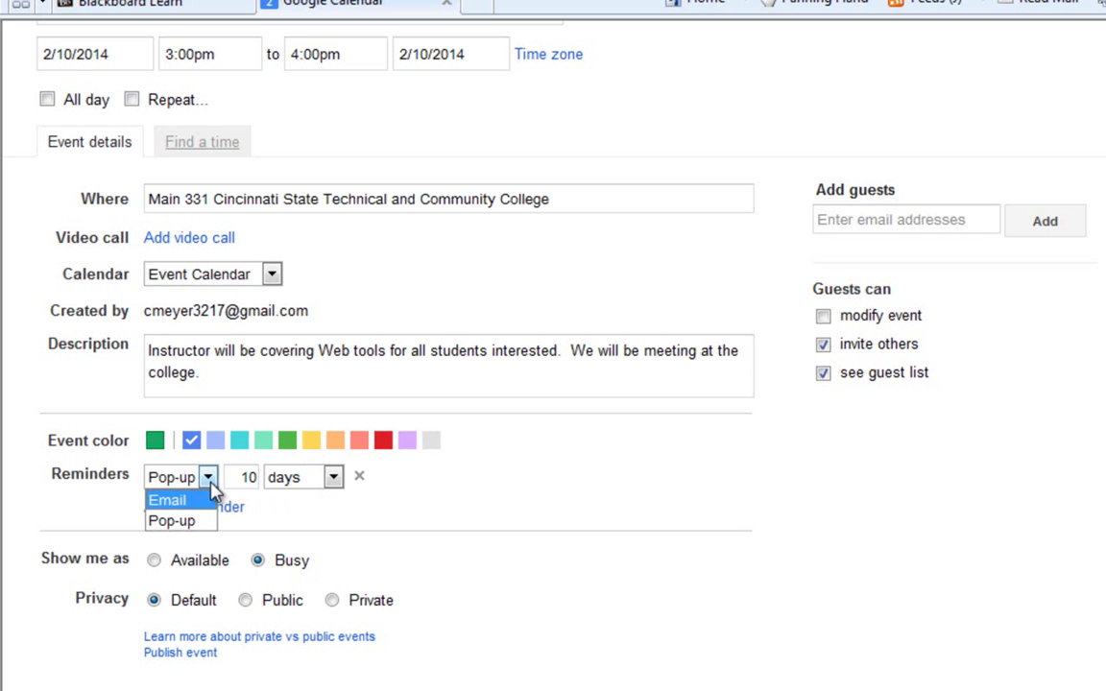
pyautogui.click(209, 485)
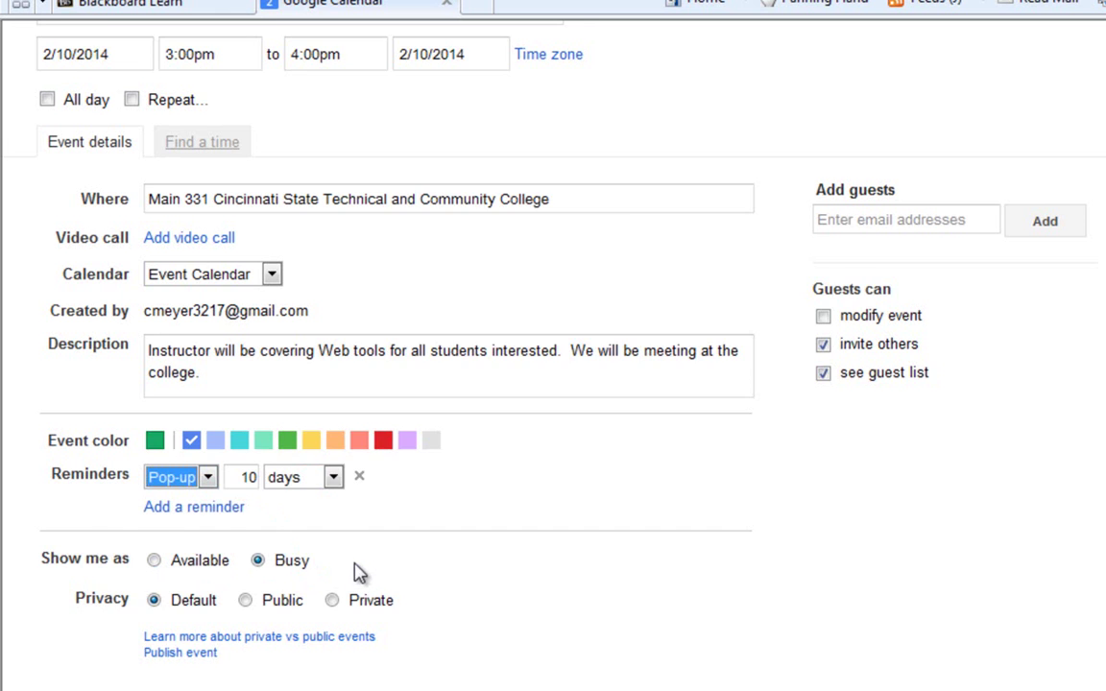
# Set the event's privacy to Private.
pyautogui.scroll(-1, 358, 573)
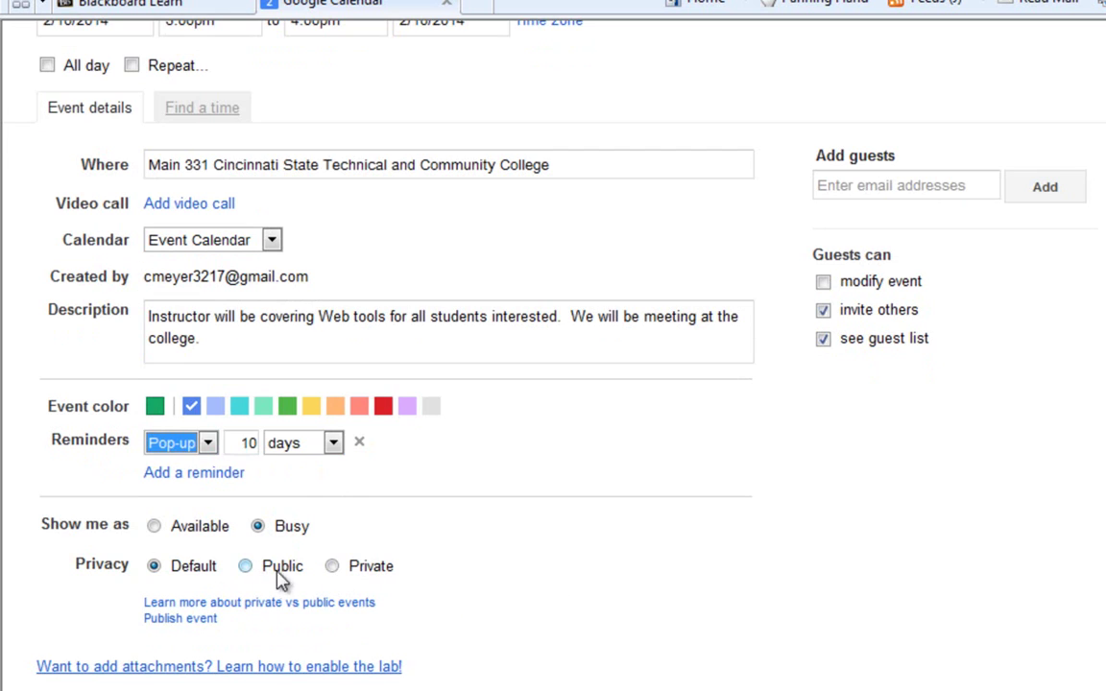
pyautogui.click(245, 566)
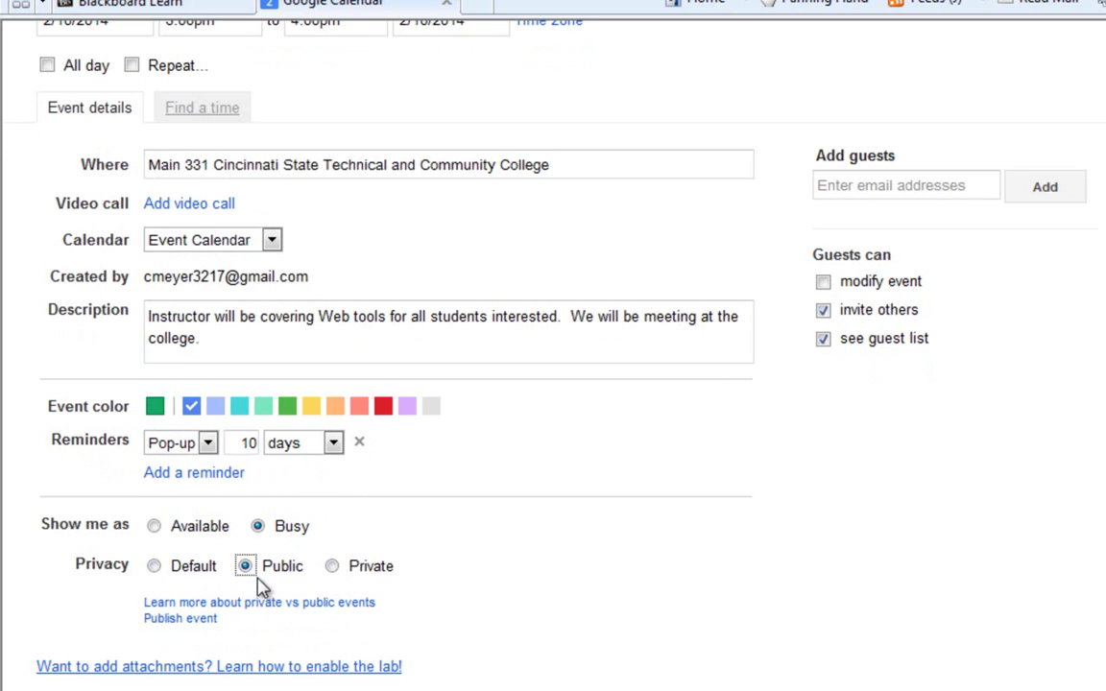
pyautogui.click(332, 567)
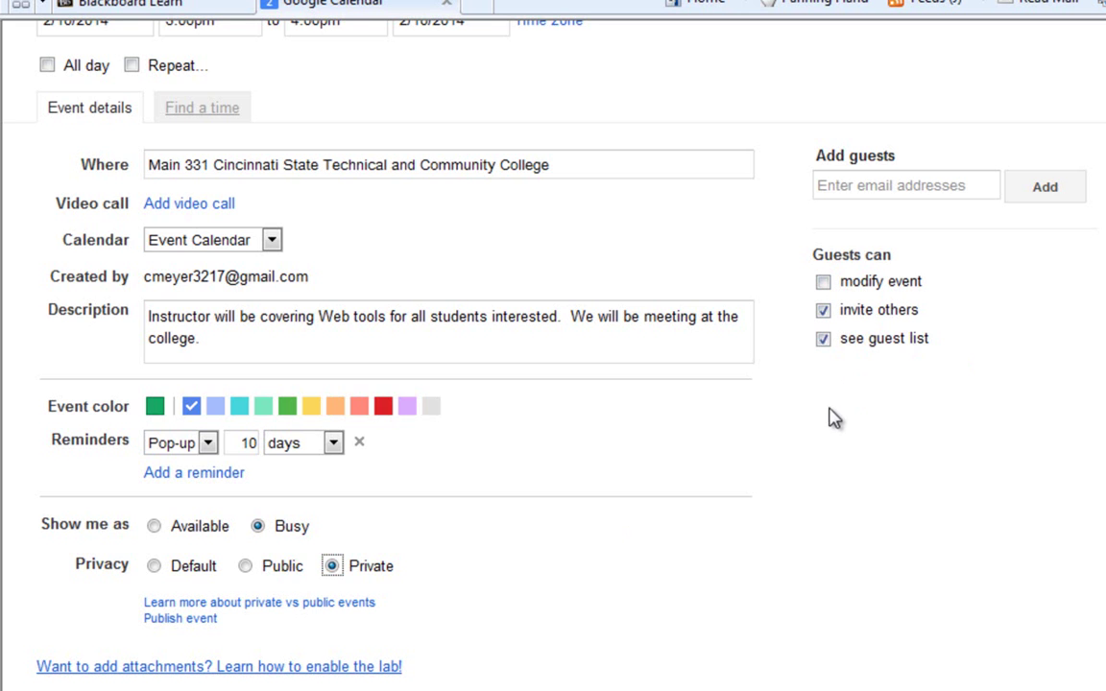
pyautogui.scroll(2, 979, 365)
# Add a guest's e-mail then remove it, and uncheck guests' permission to see the guest list.
pyautogui.click(899, 287)
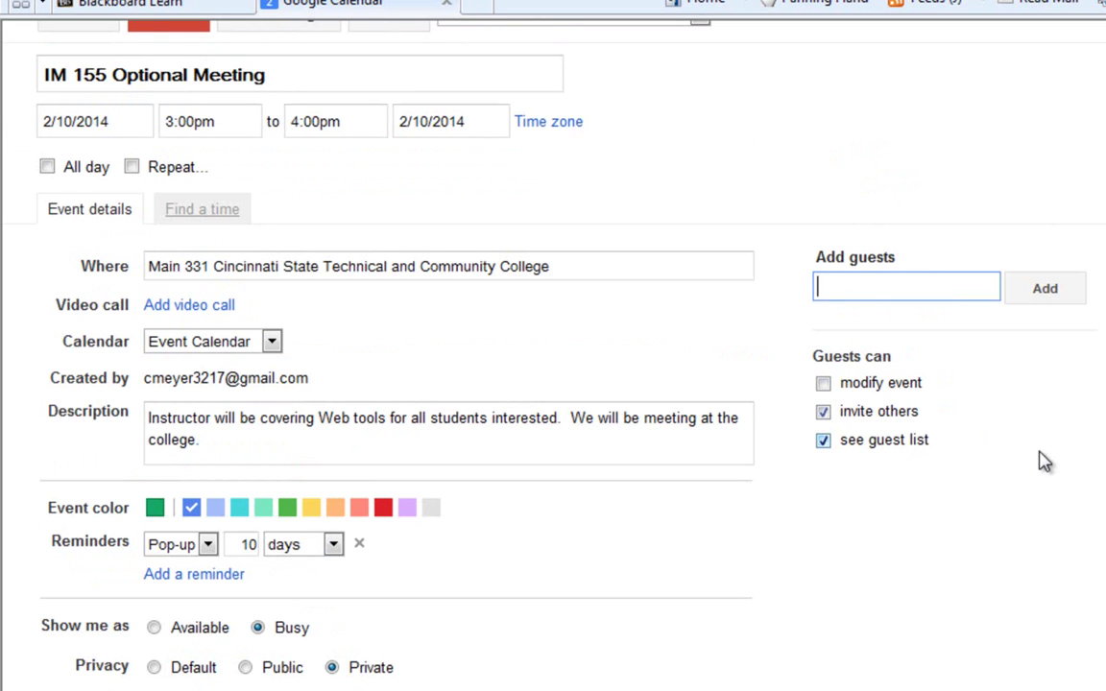
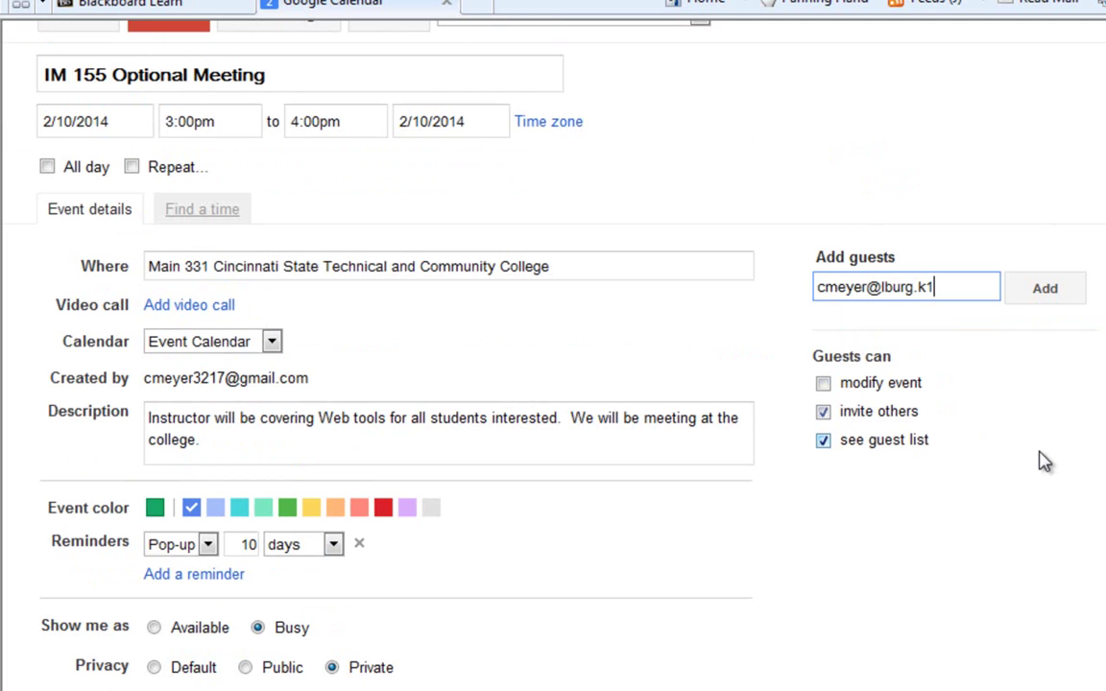
pyautogui.click(1079, 300)
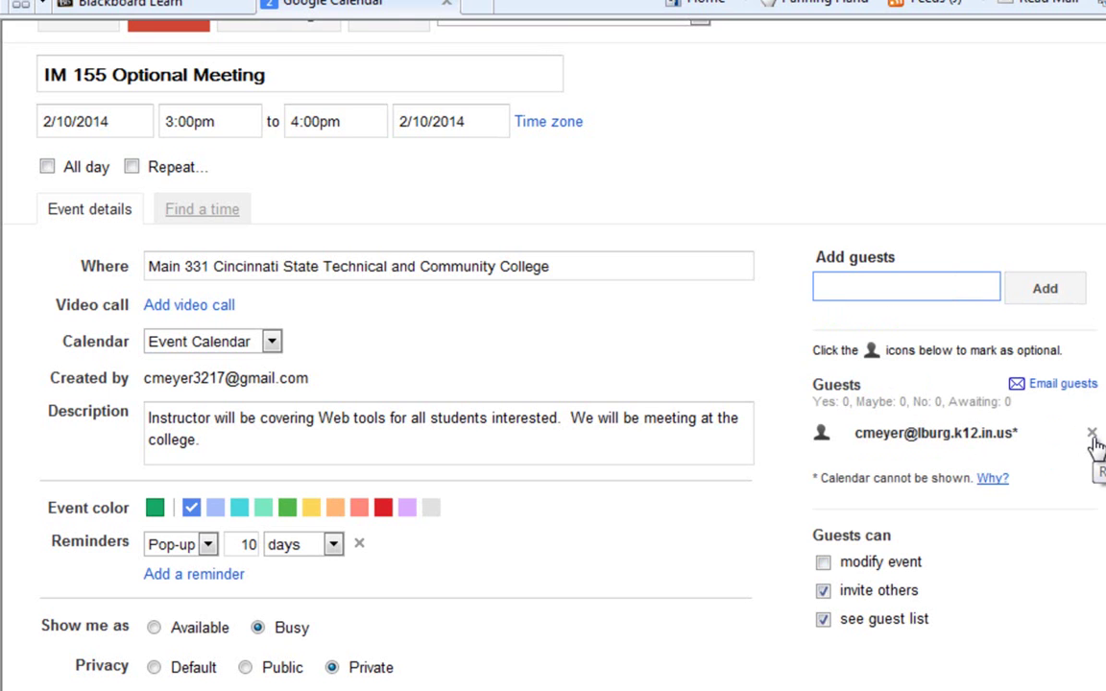
pyautogui.click(1093, 436)
pyautogui.click(882, 442)
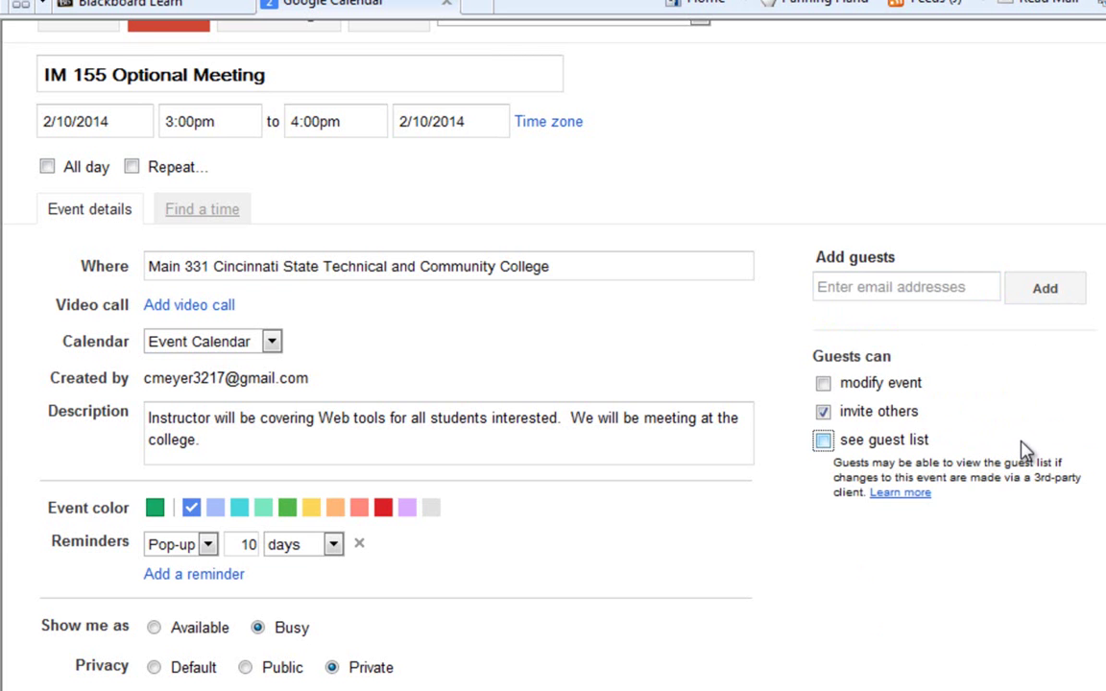
pyautogui.scroll(-1, 1025, 452)
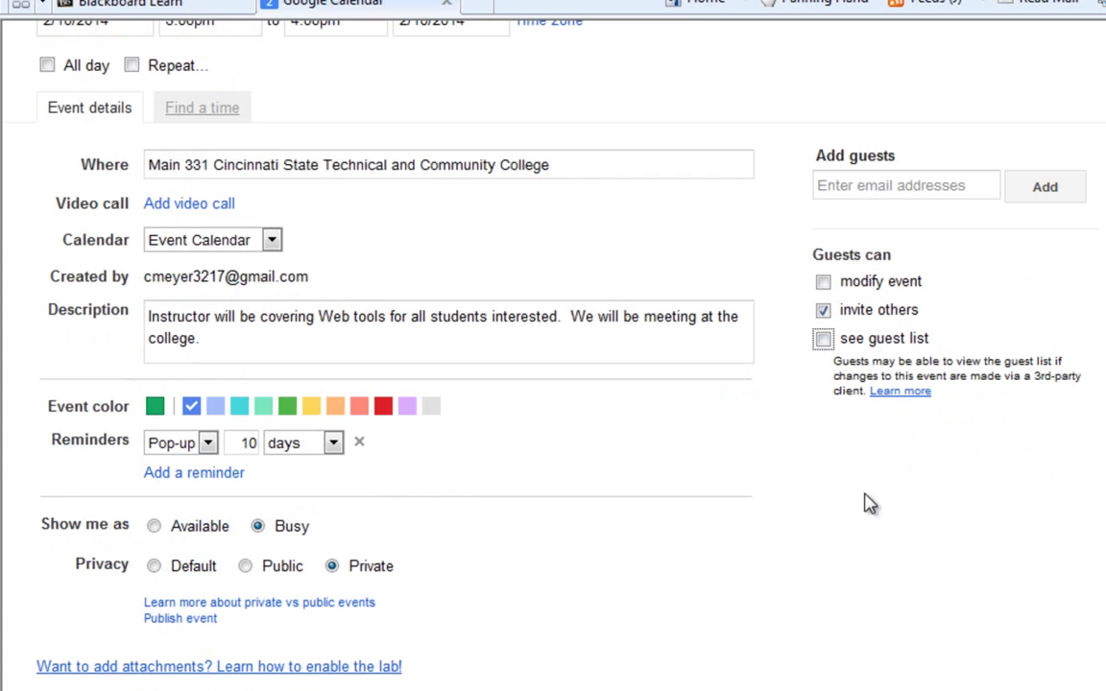
pyautogui.scroll(2, 761, 470)
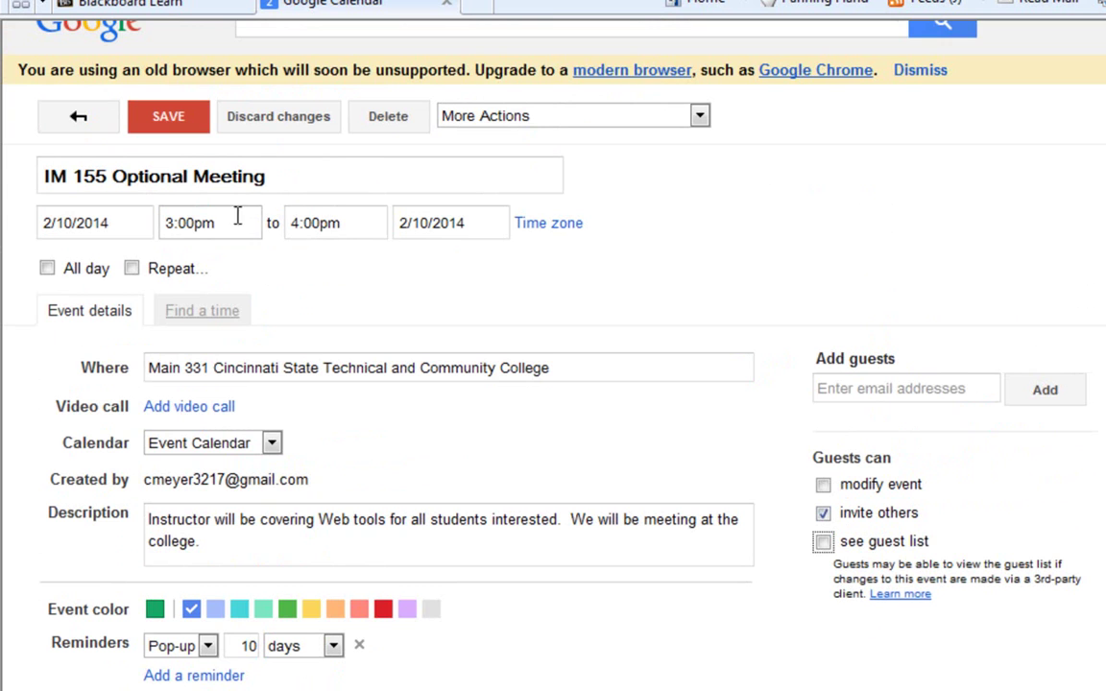
# Change the meeting time to 3:30pm–5:30pm.
pyautogui.click(187, 222)
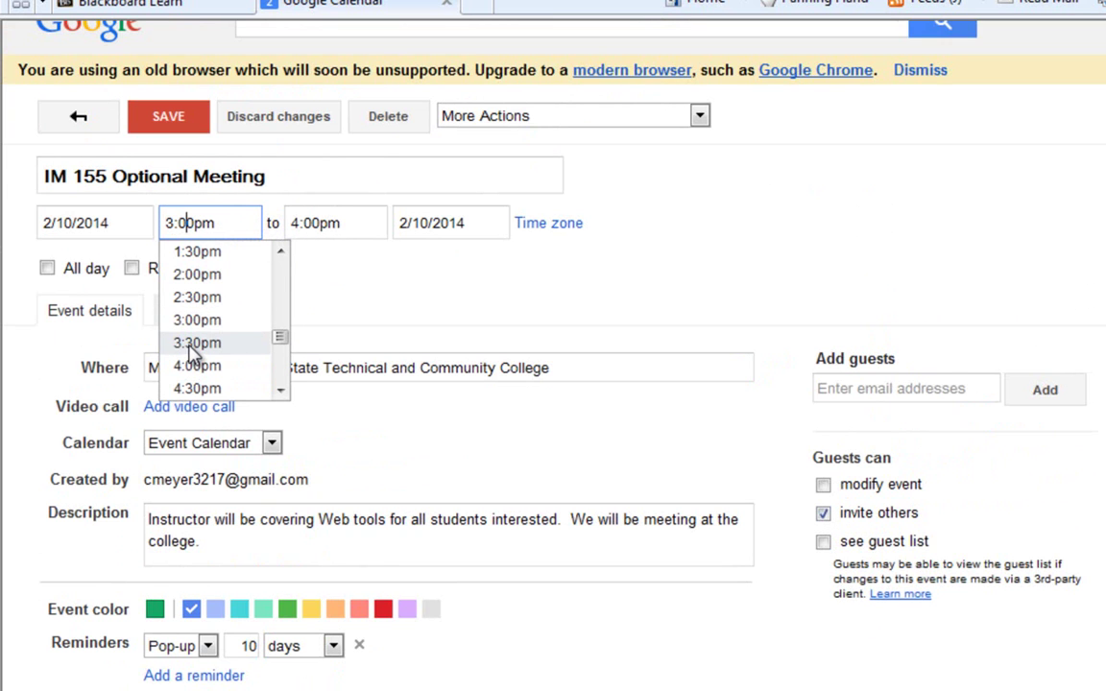
pyautogui.click(192, 344)
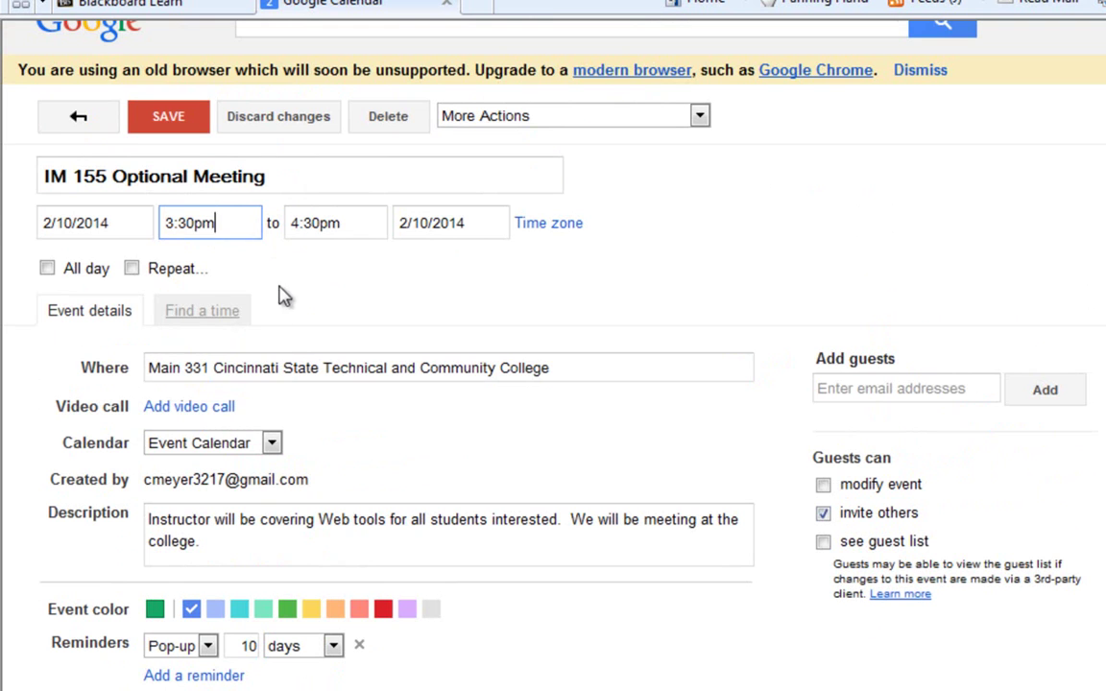
pyautogui.click(296, 223)
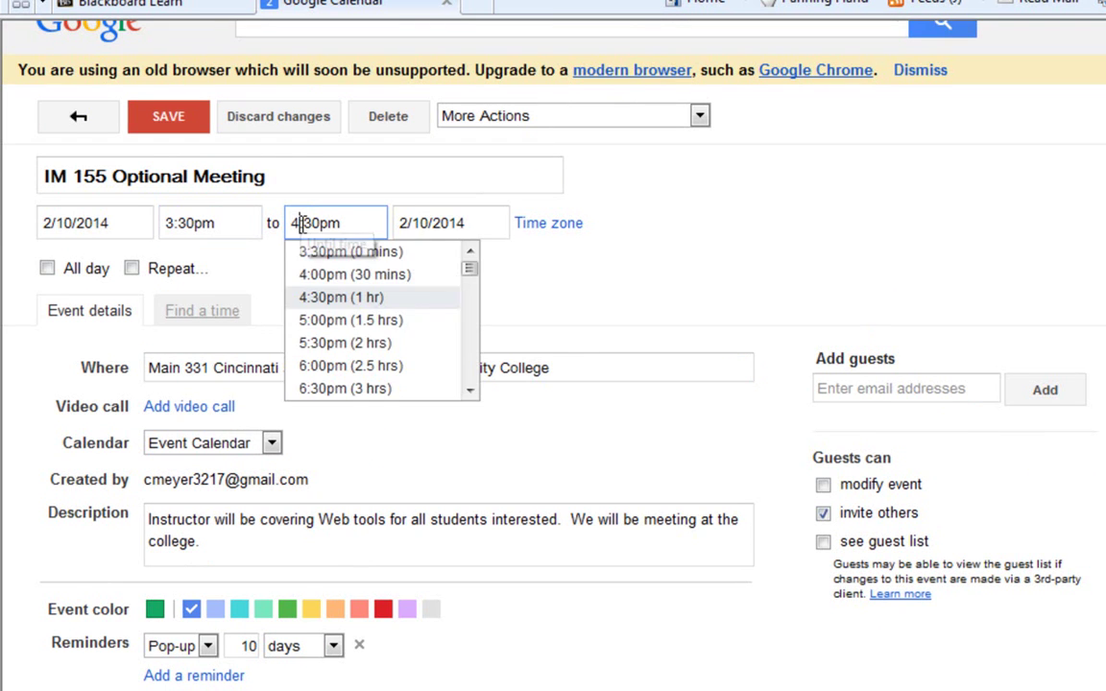
pyautogui.click(377, 343)
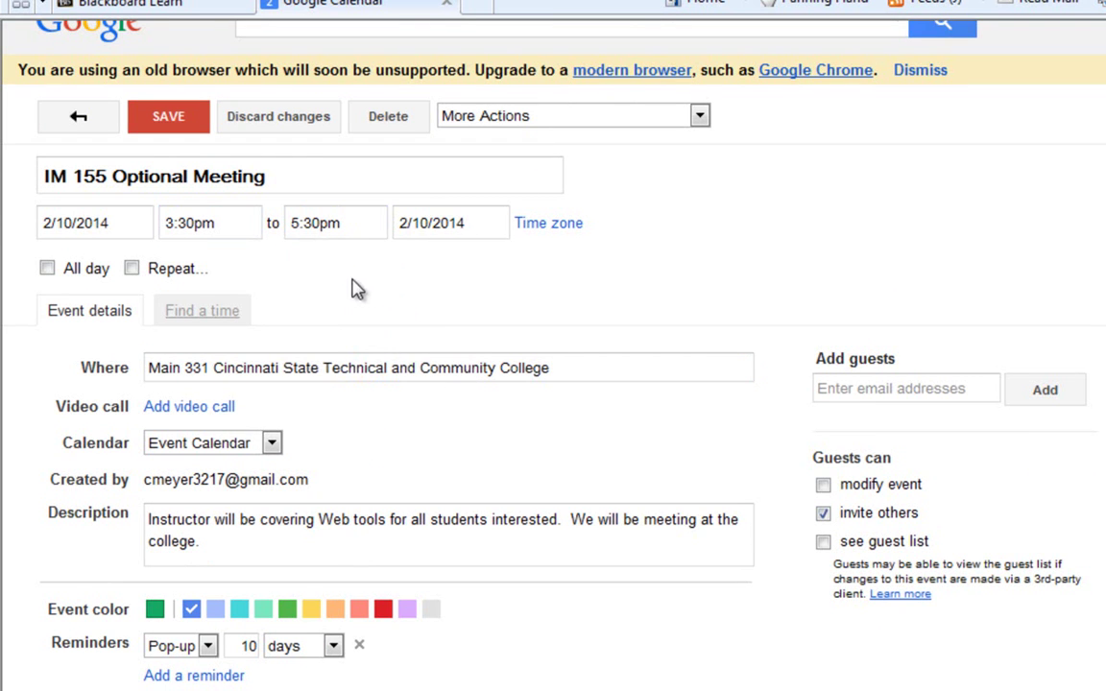
# Close the Repeat settings so the meeting stays a one-time event, then view More Actions.
pyautogui.click(131, 270)
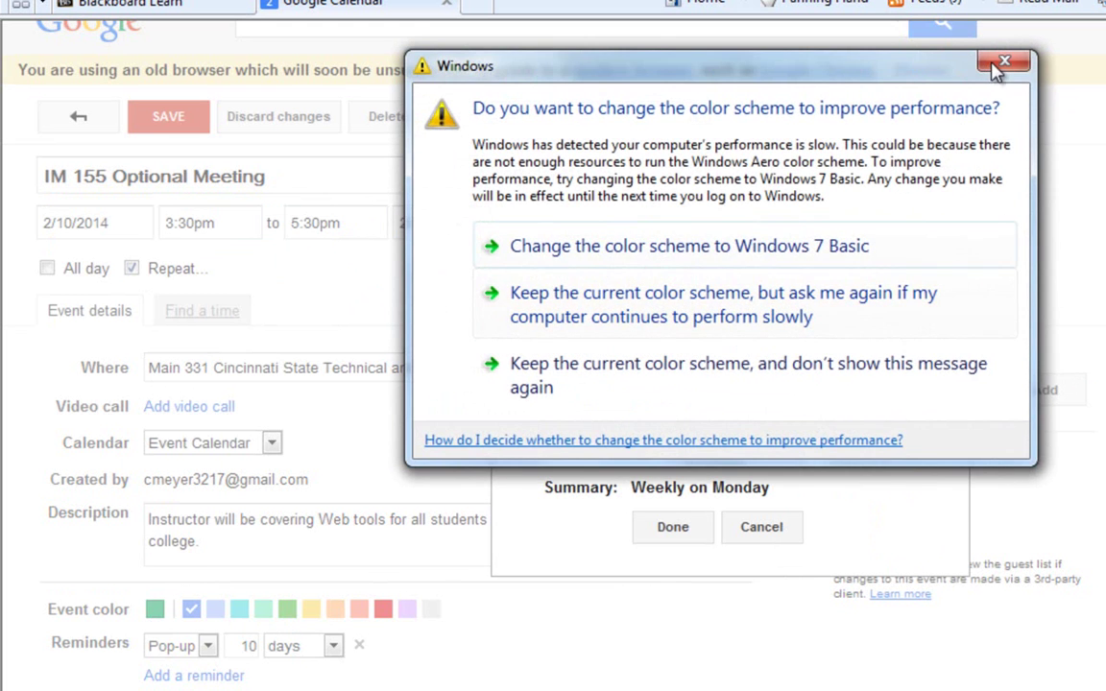
pyautogui.click(997, 66)
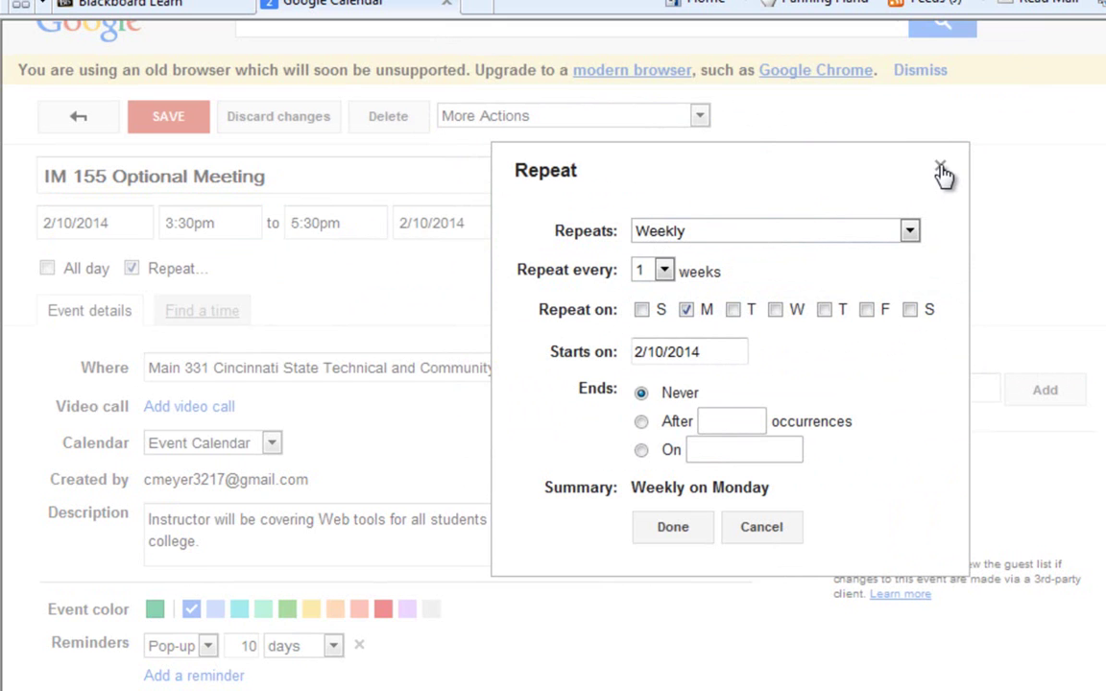
pyautogui.click(941, 170)
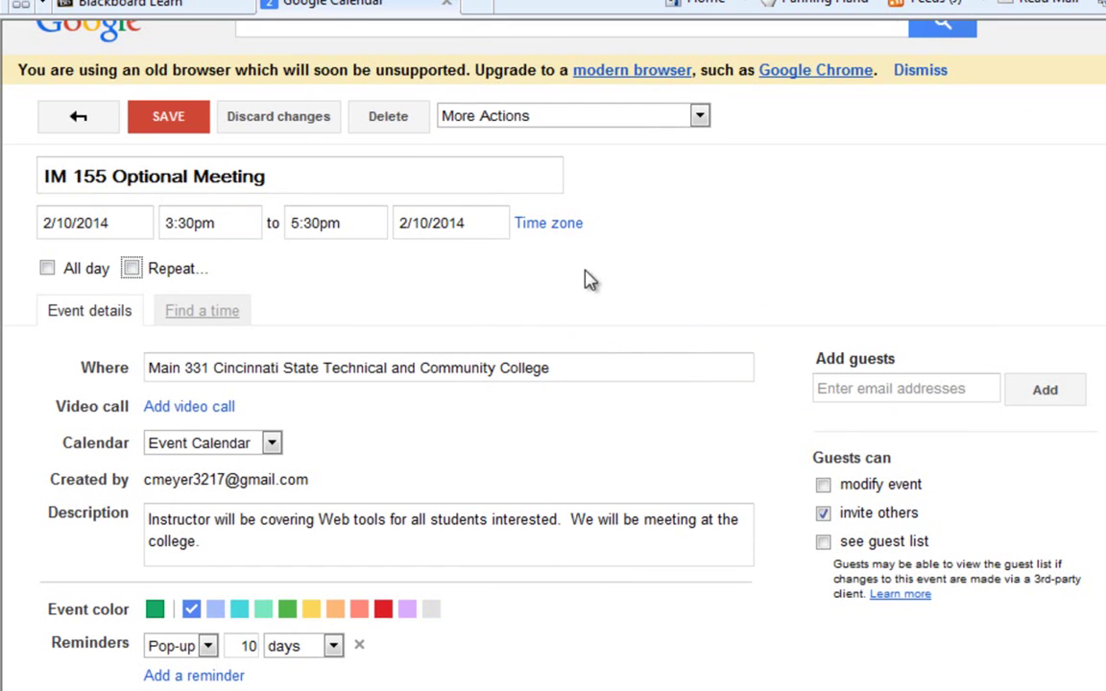
pyautogui.click(700, 117)
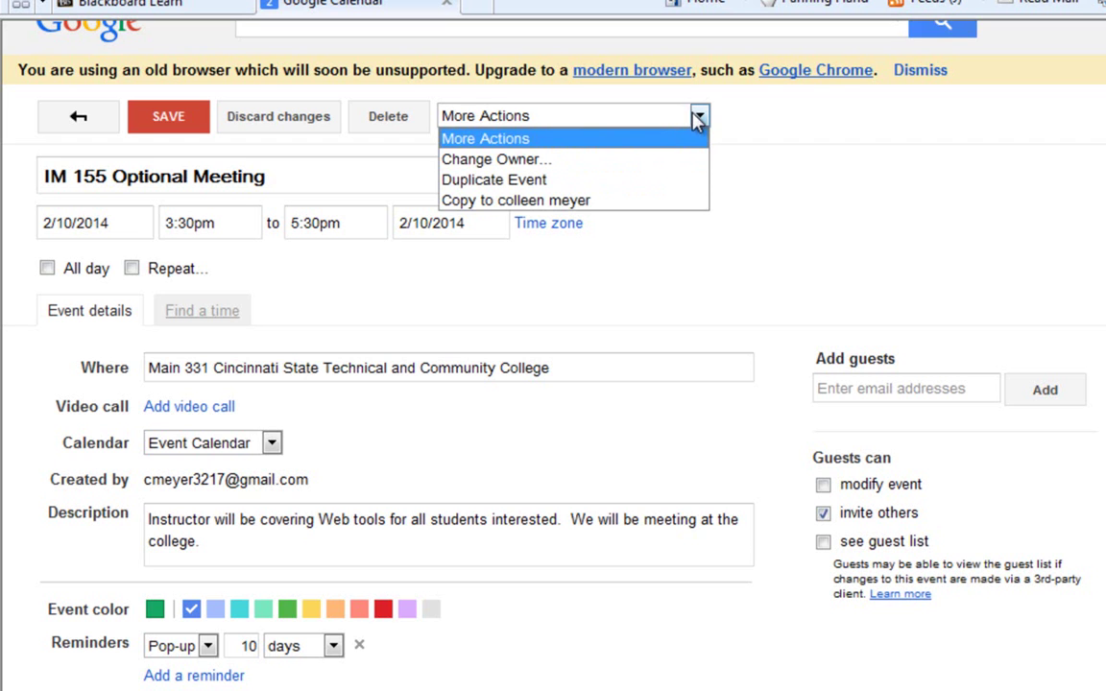
# Save the meeting, reopen it and save again so it shows 3:30p–5:30p on Mon 2/10.
pyautogui.click(700, 116)
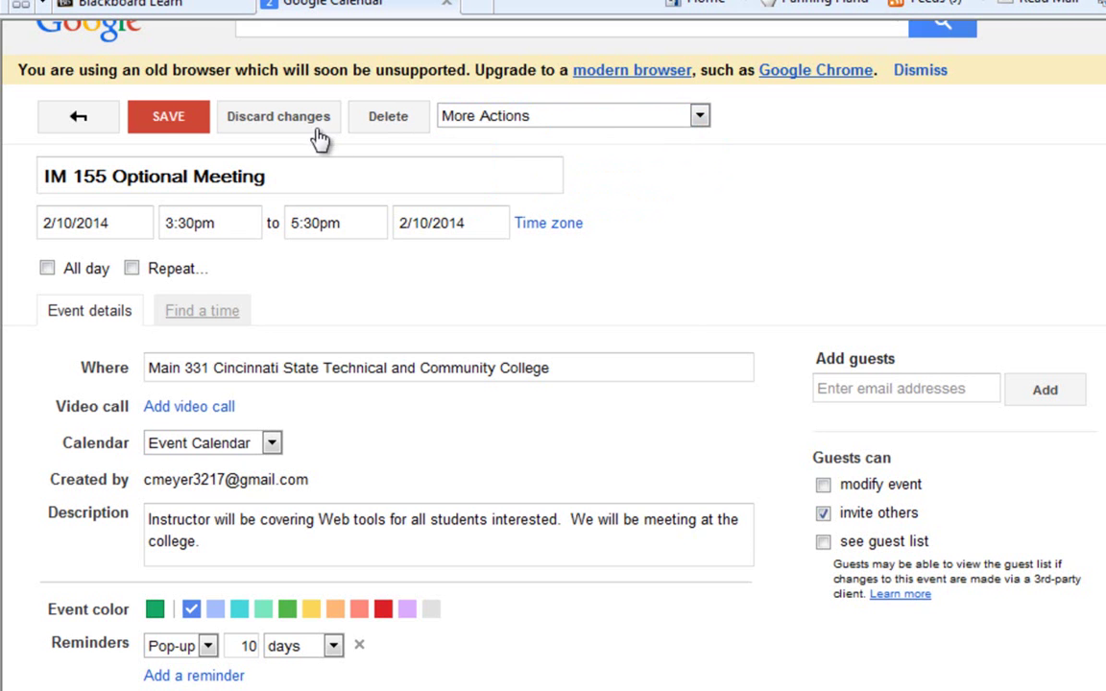
pyautogui.scroll(-2, 925, 168)
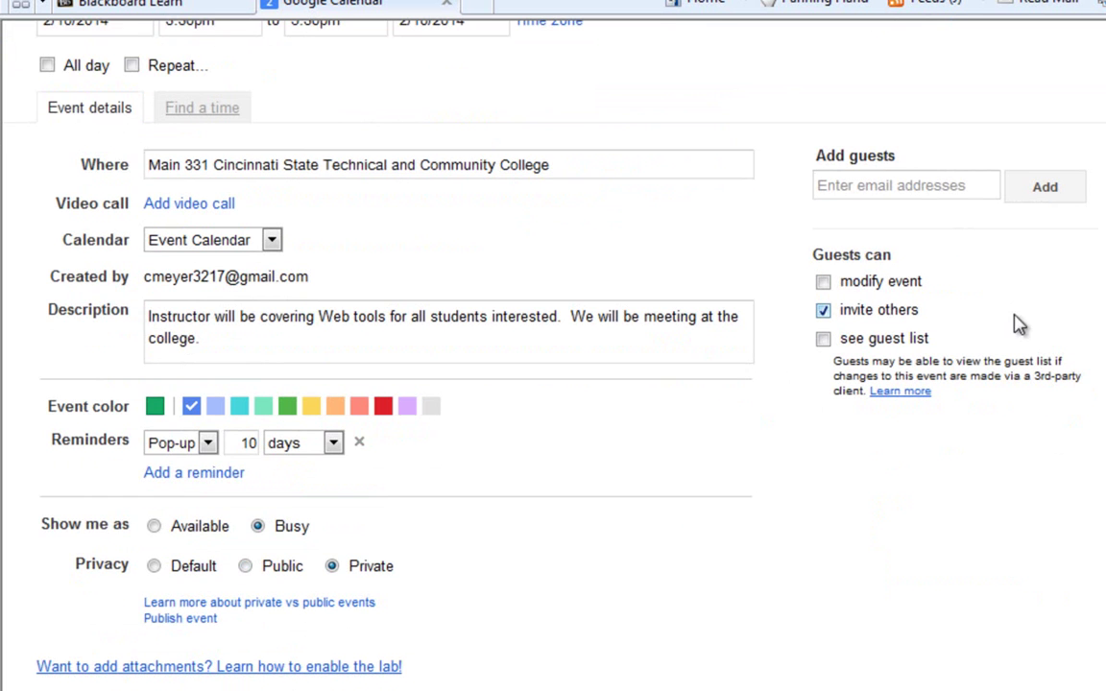
pyautogui.scroll(3, 800, 490)
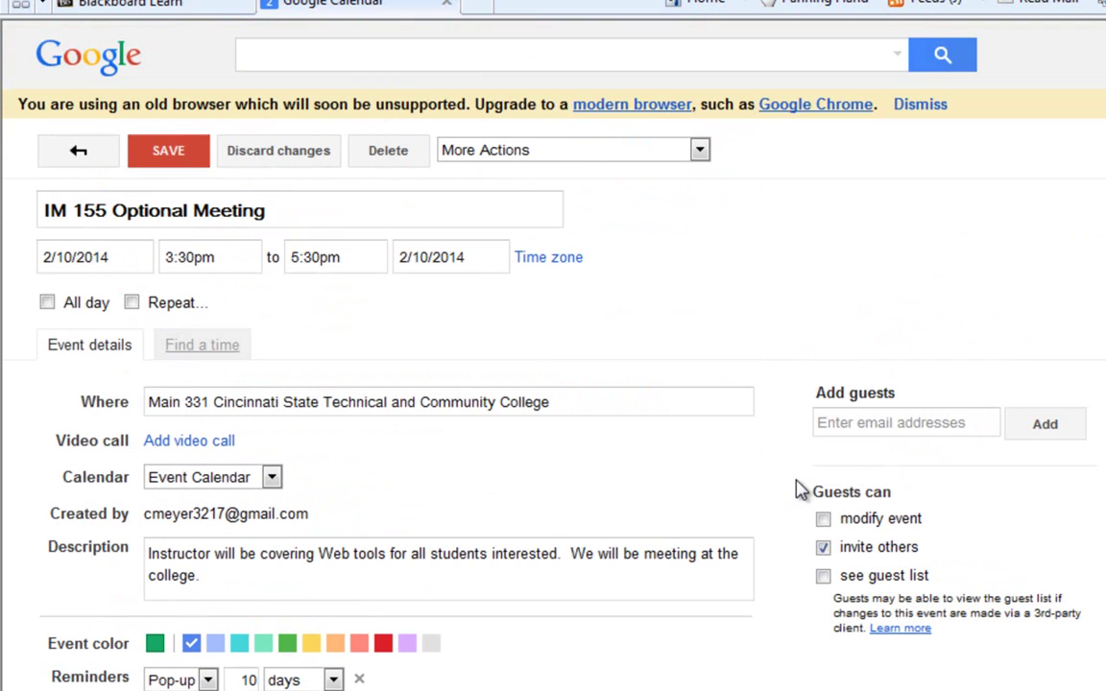
pyautogui.click(163, 157)
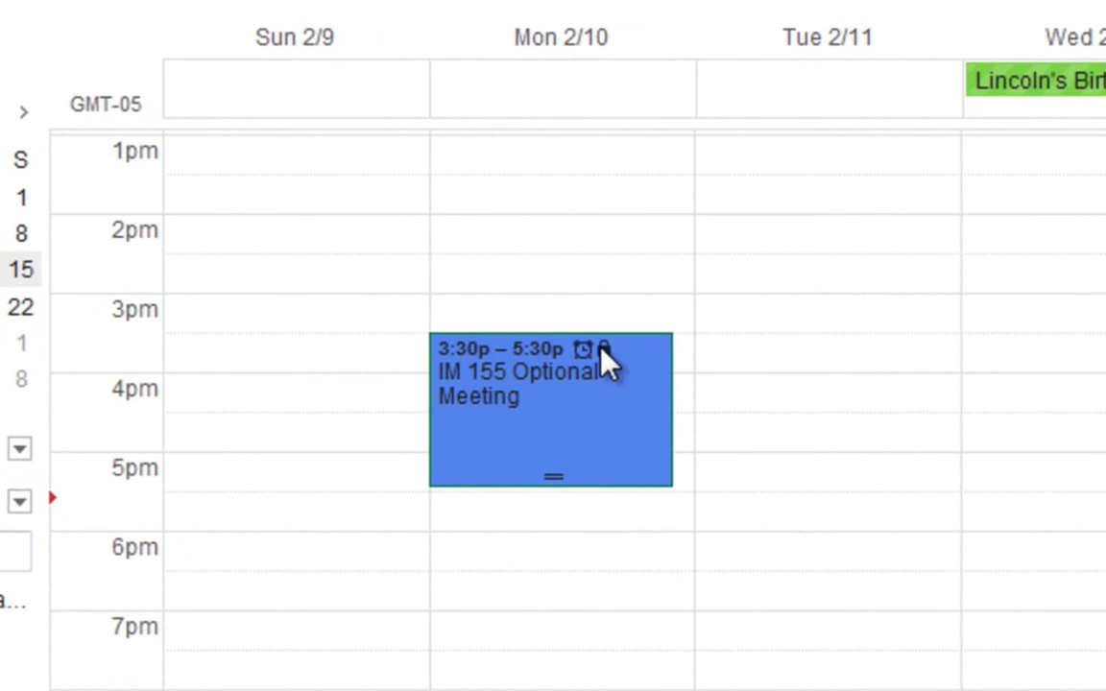
pyautogui.doubleClick(562, 489)
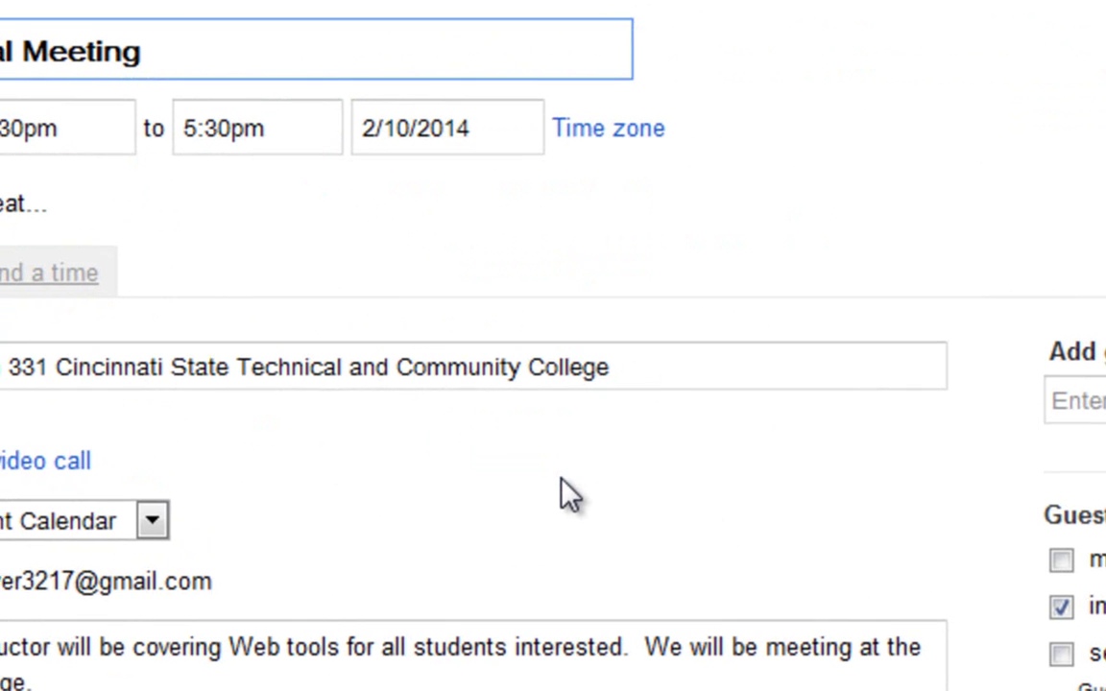
pyautogui.click(222, 123)
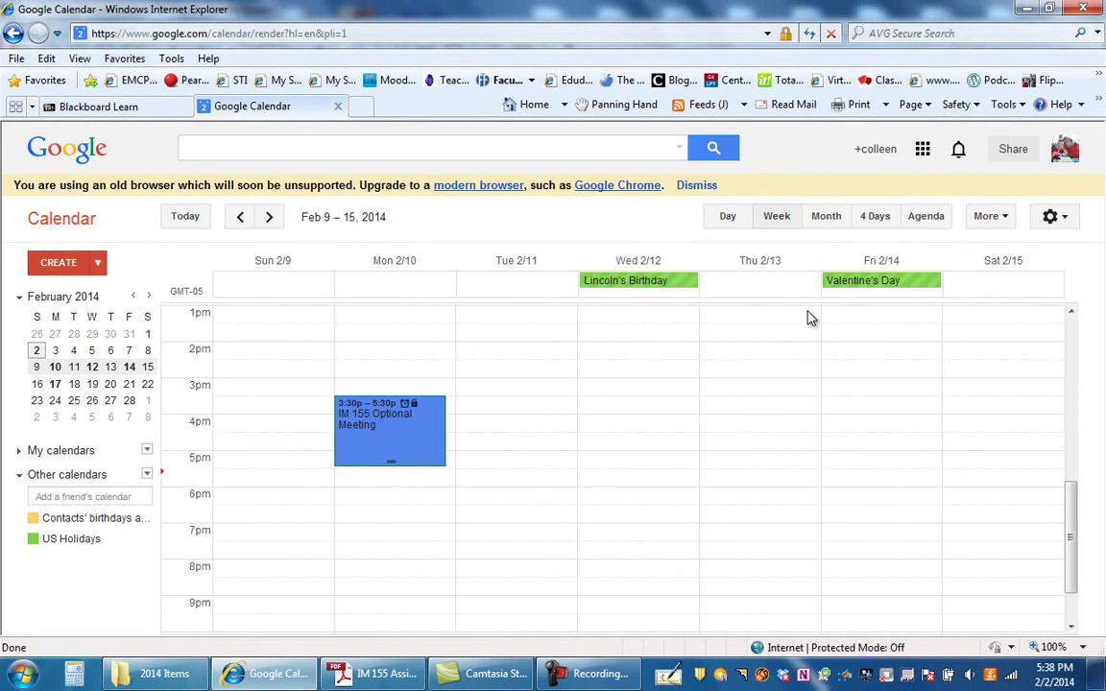
# Leave the calendar for Google+ via the profile picture and the +name link.
pyautogui.click(1066, 152)
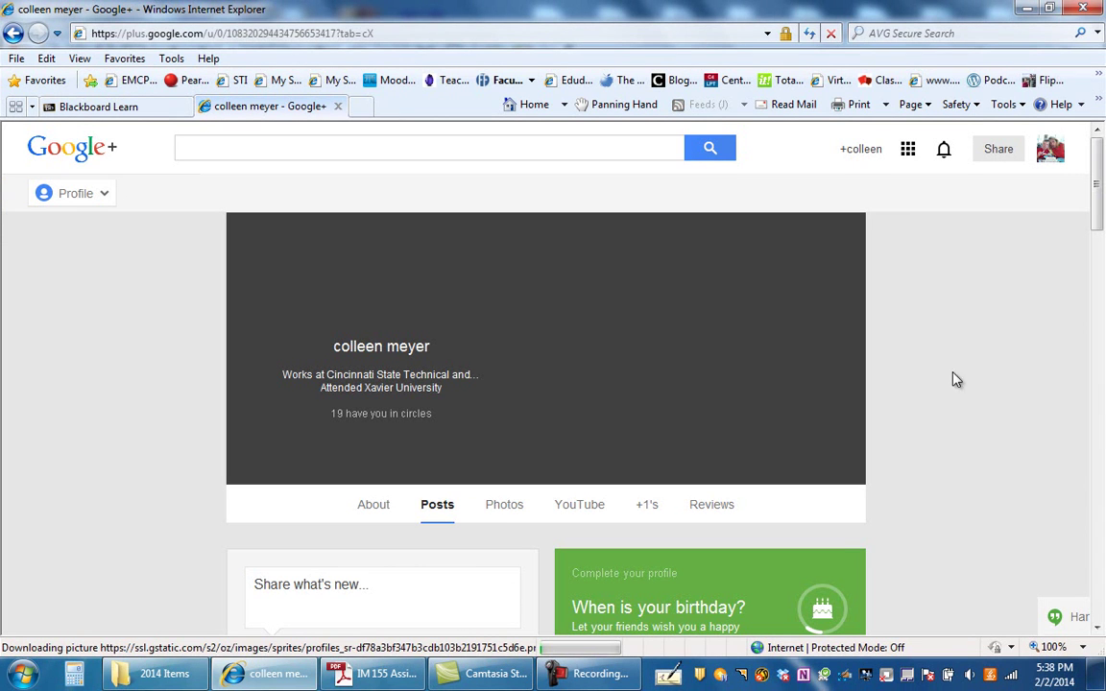
pyautogui.click(866, 152)
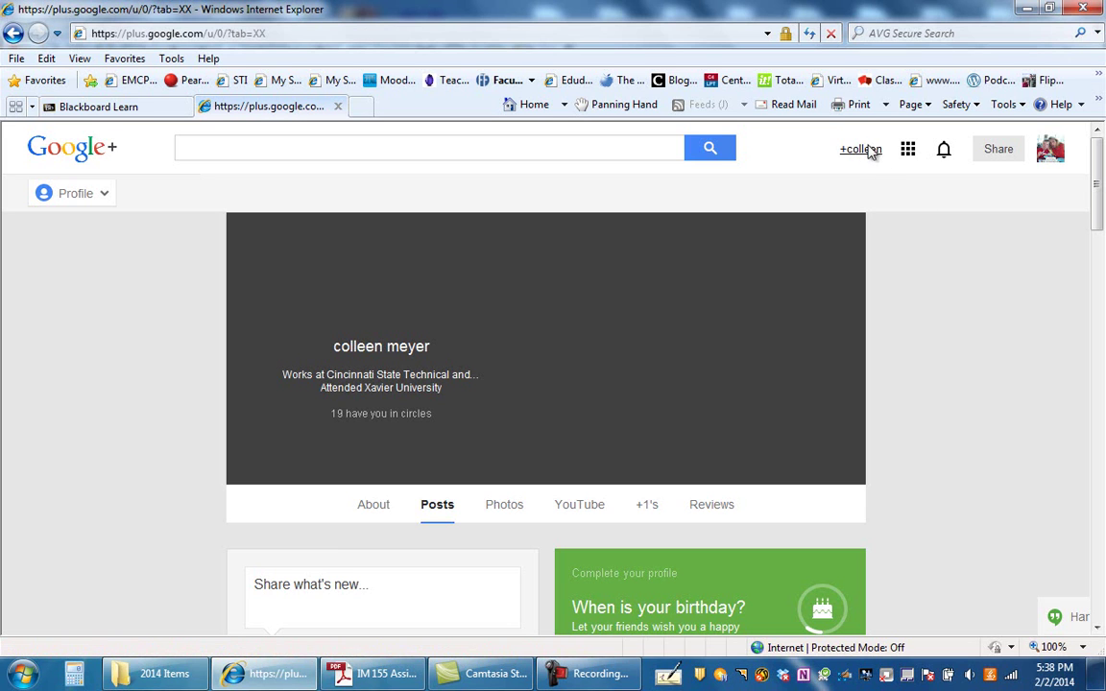
pyautogui.click(867, 153)
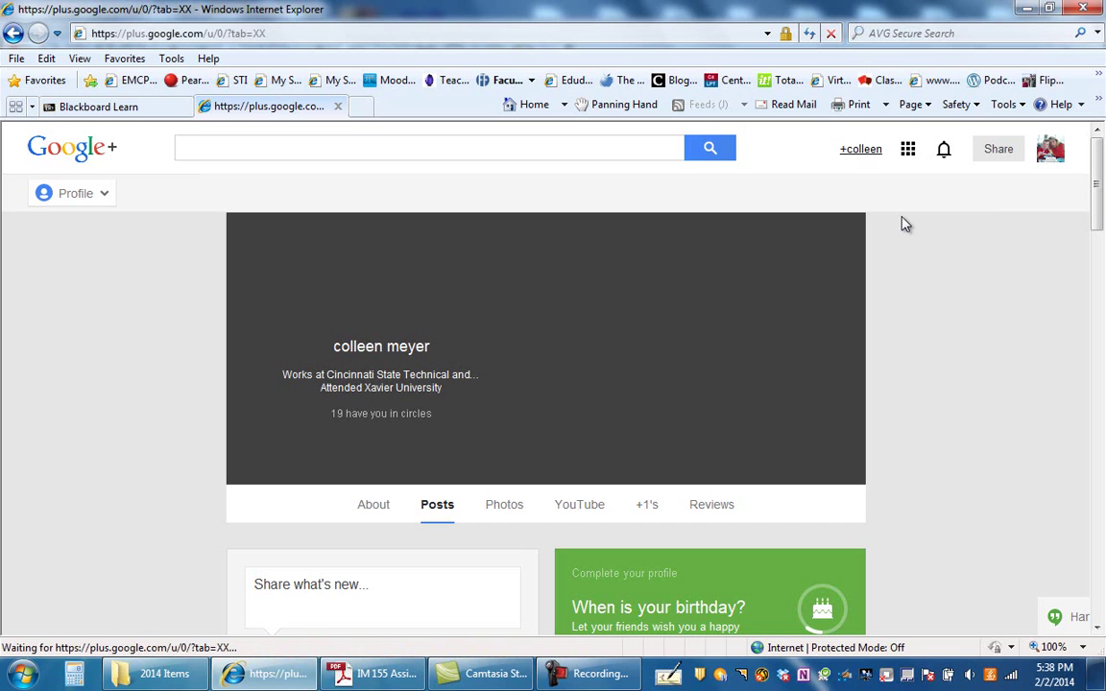